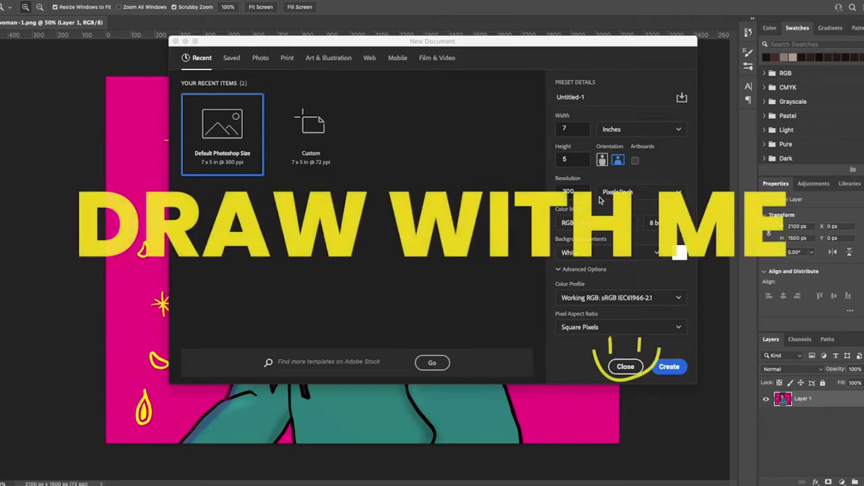
Create a new blank document and widen the canvas to the left with the Crop tool
left_click(669, 367)
key("c")
left_click_drag(141, 261, 310, 277)
key("Return")
left_click_drag(167, 260, 103, 260)
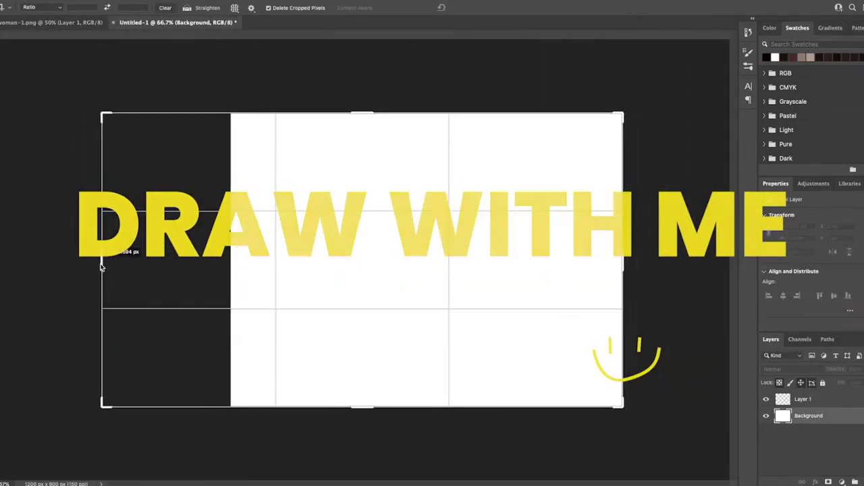
key("Return")
Scale the reference portrait down into the top-right corner of the canvas
key("ctrl+t")
left_click_drag(145, 405, 498, 261)
key("Return")
key("m")
Add an empty sketch layer, trim the canvas to 1501 px wide, and brush the shoulder line
key("ctrl+shift+alt+n")
key("b")
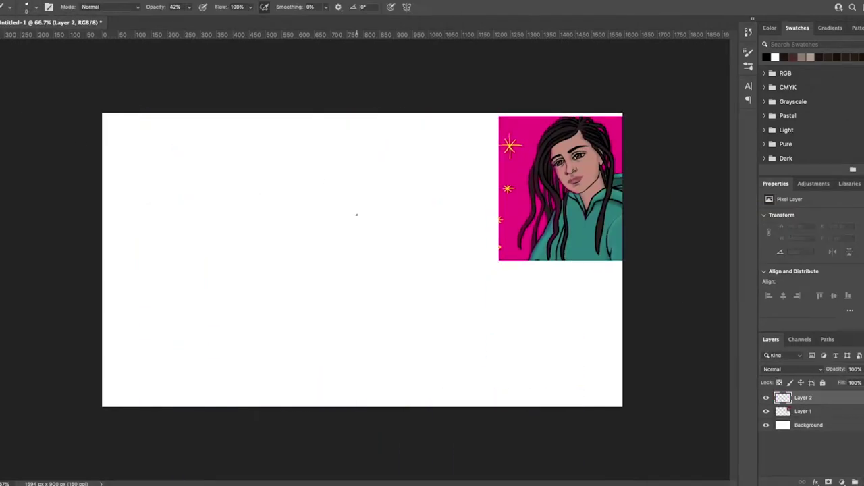
key("ctrl+1")
key("c")
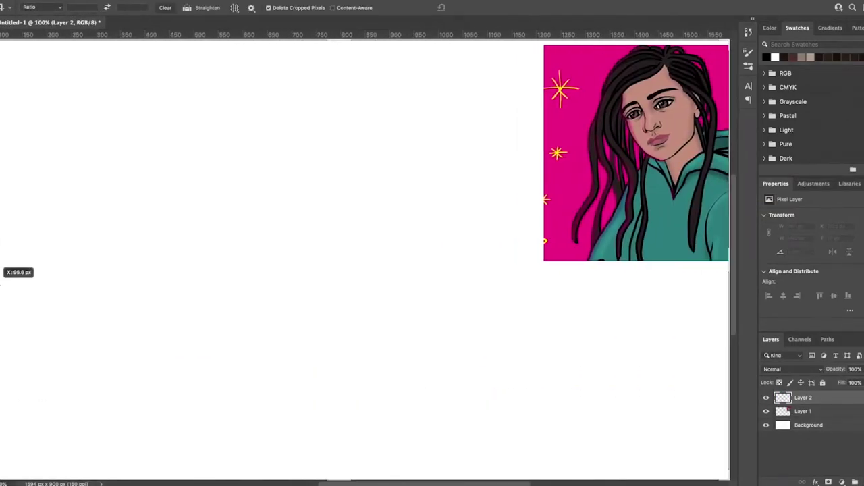
key("Return")
key("b")
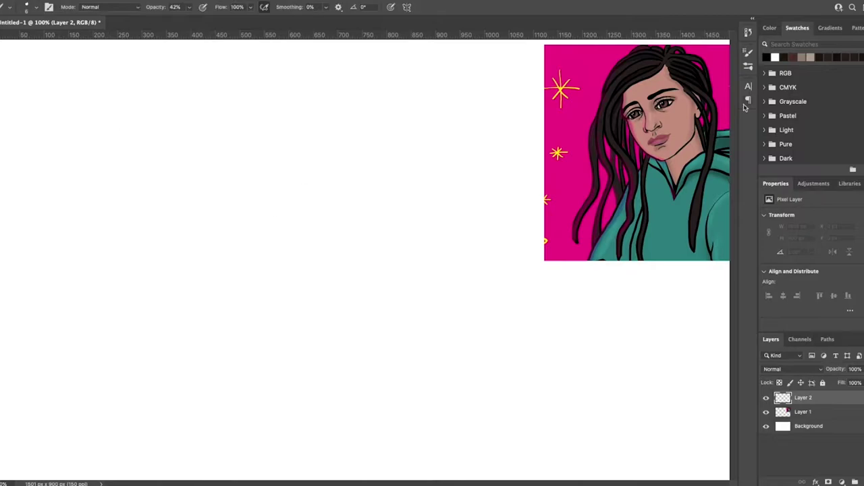
left_click_drag(281, 175, 374, 180)
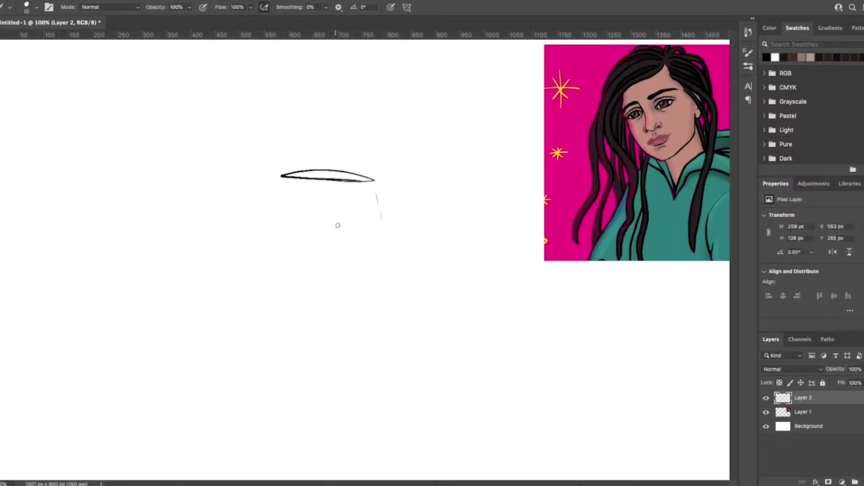
Sketch the figure's body contours from the shoulders down to the legs
left_click_drag(282, 177, 287, 203)
mouse_move(376, 183)
left_mouse_down()
mouse_move(389, 287)
mouse_move(407, 302)
left_mouse_up()
left_click_drag(368, 223, 389, 334)
left_click_drag(382, 303, 392, 410)
left_click_drag(291, 208, 308, 264)
mouse_move(306, 268)
left_mouse_down()
mouse_move(300, 318)
mouse_move(259, 415)
left_mouse_up()
left_click_drag(348, 363, 347, 406)
Sketch the neck, the raised peace-sign fingers and the head shape
left_click_drag(319, 144, 312, 170)
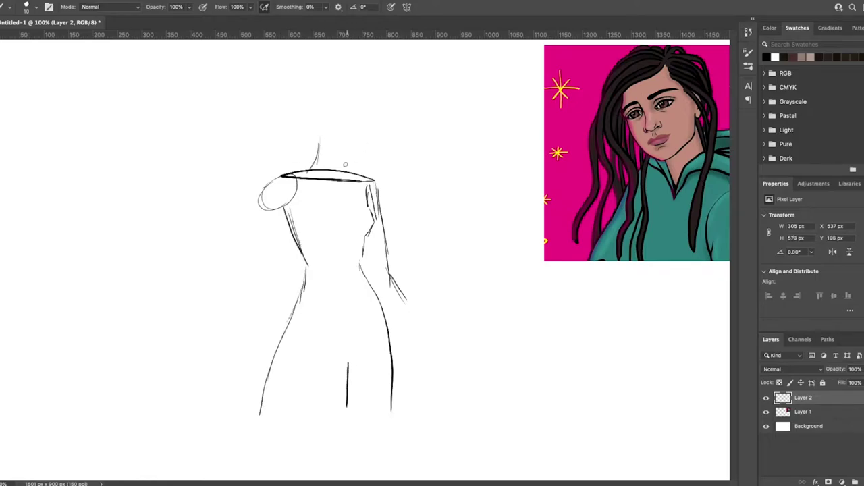
mouse_move(260, 155)
left_mouse_down()
mouse_move(289, 162)
mouse_move(249, 189)
left_mouse_up()
left_click_drag(323, 142, 312, 169)
left_click_drag(336, 149, 349, 150)
left_click_drag(335, 94, 323, 141)
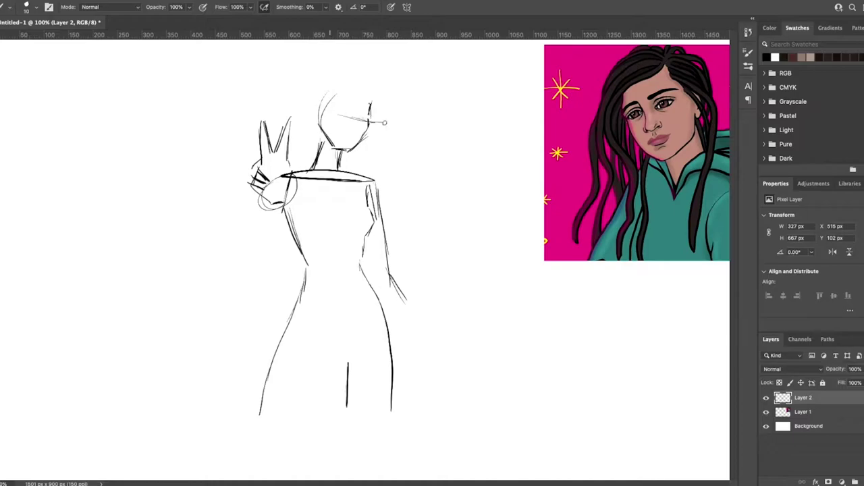
Draw the waistline, arm and torso contours, double waistband lines and extended leg line
left_click_drag(376, 301, 297, 309)
mouse_move(373, 184)
left_mouse_down()
mouse_move(407, 310)
mouse_move(370, 304)
left_mouse_up()
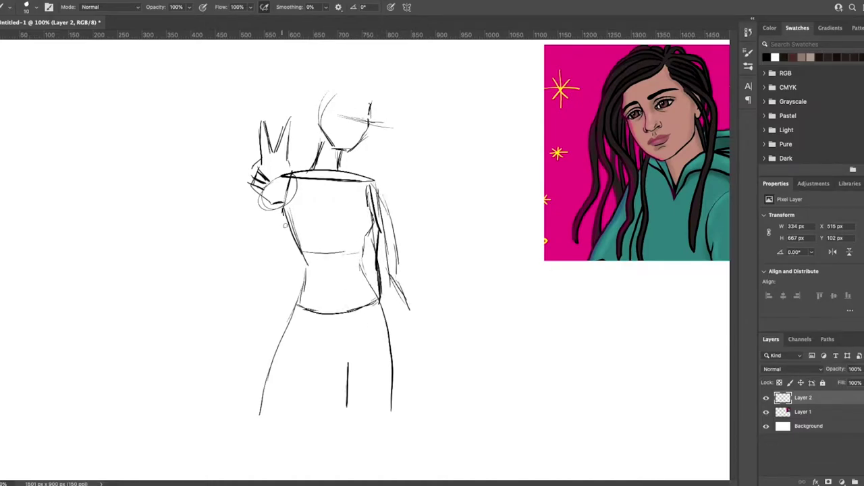
left_click_drag(283, 210, 290, 304)
left_click_drag(295, 312, 383, 322)
left_click_drag(341, 297, 341, 304)
left_click_drag(295, 318, 385, 311)
left_click_drag(348, 365, 340, 421)
Erase the chest and inner torso lines and redraw the collar and torso
key("e")
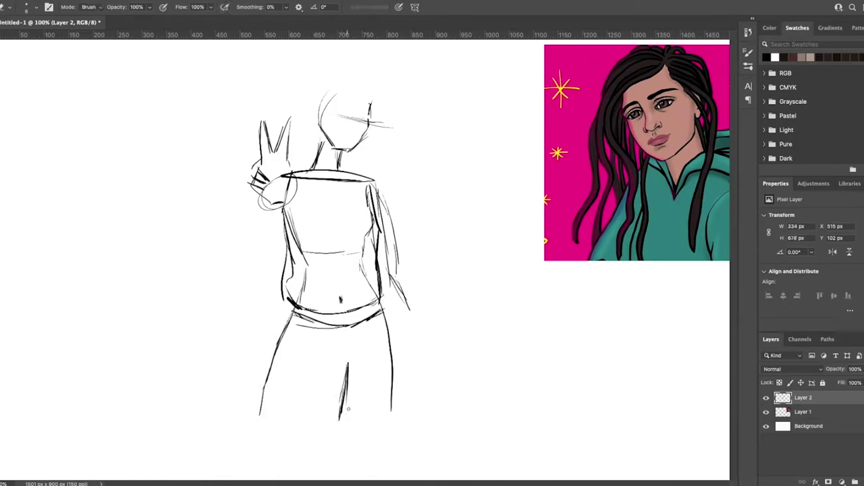
left_click_drag(302, 217, 341, 255)
left_click_drag(368, 192, 371, 297)
key("b")
left_click_drag(371, 209, 376, 265)
left_click_drag(294, 162, 335, 192)
mouse_move(335, 192)
left_mouse_down()
mouse_move(365, 165)
mouse_move(335, 181)
left_mouse_up()
key("e")
key("b")
Draw long hair strands over the head, down both sides and over the shoulders
left_click_drag(373, 101, 357, 139)
left_click_drag(331, 91, 318, 148)
left_click_drag(317, 95, 294, 162)
left_click_drag(320, 112, 315, 219)
left_click_drag(382, 128, 368, 239)
left_click_drag(378, 176, 364, 253)
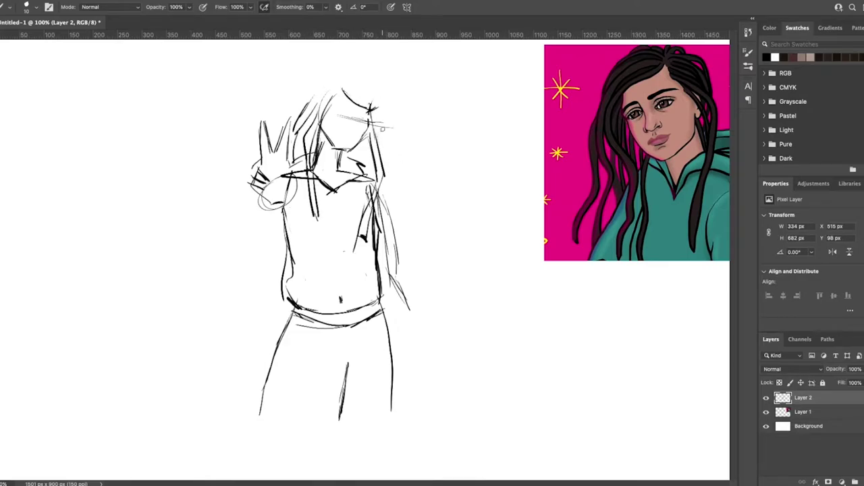
left_click_drag(382, 115, 397, 215)
left_click_drag(365, 143, 386, 215)
left_click_drag(351, 81, 389, 128)
left_click_drag(338, 75, 304, 116)
left_click_drag(342, 77, 377, 105)
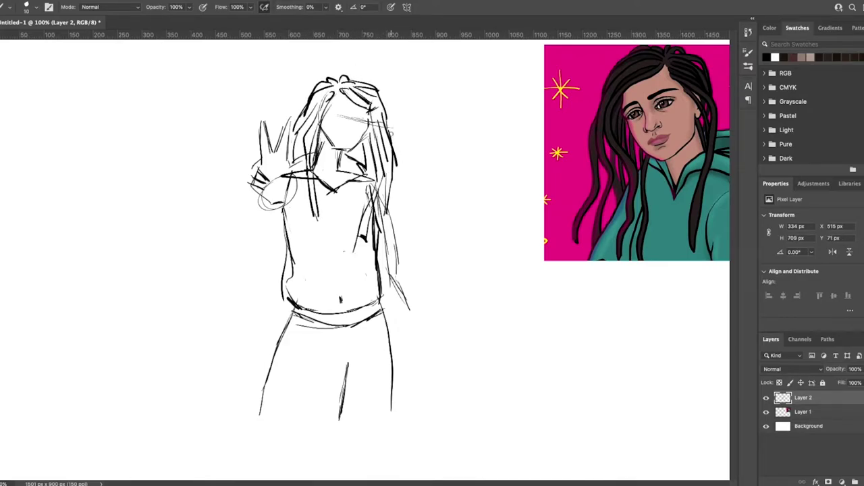
Sketch the lowered right arm and hand, erasing the old right-side strokes
mouse_move(380, 182)
left_mouse_down()
mouse_move(400, 294)
mouse_move(405, 400)
left_mouse_up()
left_click_drag(415, 337, 423, 415)
left_click_drag(419, 356, 399, 388)
left_click_drag(383, 302, 415, 348)
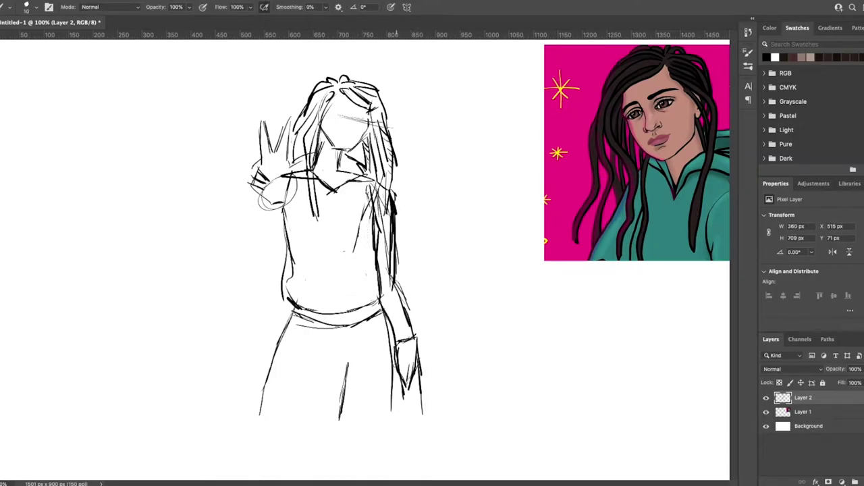
key("e")
mouse_move(391, 406)
left_mouse_down()
mouse_move(415, 313)
mouse_move(384, 203)
mouse_move(362, 250)
left_mouse_up()
key("b")
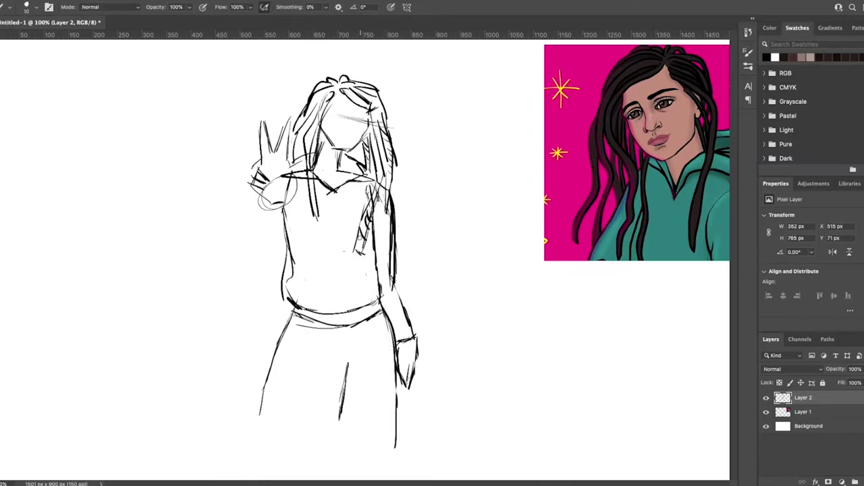
Draw a bold left-leg line, waistband and cuff ribbing, and a stroke by the raised hand
left_click_drag(291, 321, 255, 446)
key("e")
left_click_drag(284, 327, 262, 414)
key("b")
mouse_move(289, 262)
left_mouse_down()
mouse_move(293, 301)
mouse_move(383, 303)
left_mouse_up()
left_click_drag(396, 331, 412, 337)
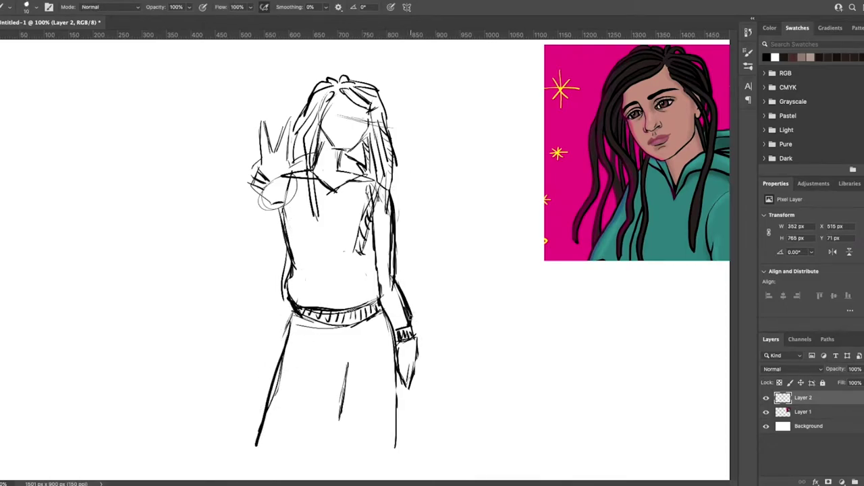
left_click_drag(288, 186, 284, 195)
Zoom in and sketch facial features, erasing stray strokes on the face
scroll(342, 121, "up", 1)
left_click_drag(349, 126, 331, 216)
left_click_drag(371, 164, 338, 210)
Erase the faint lines across the face and sketch the eyes and nose
key("e")
key("b")
key("e")
left_click_drag(370, 154, 314, 142)
key("b")
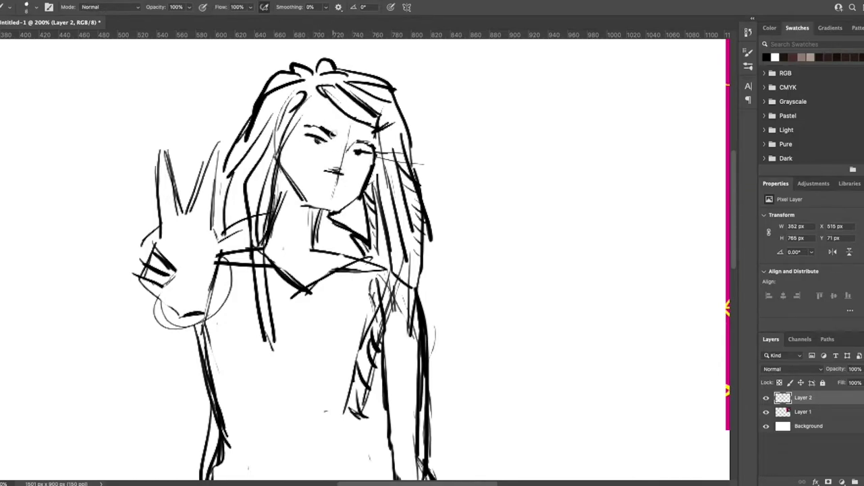
left_click_drag(304, 172, 284, 202)
Erase the extra lines along the V-neck collar
key("e")
key("b")
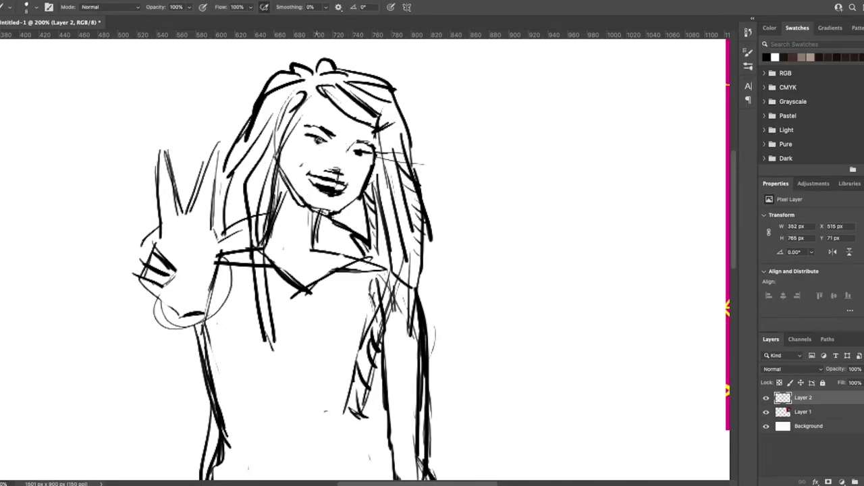
key("e")
key("b")
key("e")
key("b")
scroll(734, 189, "down", 5)
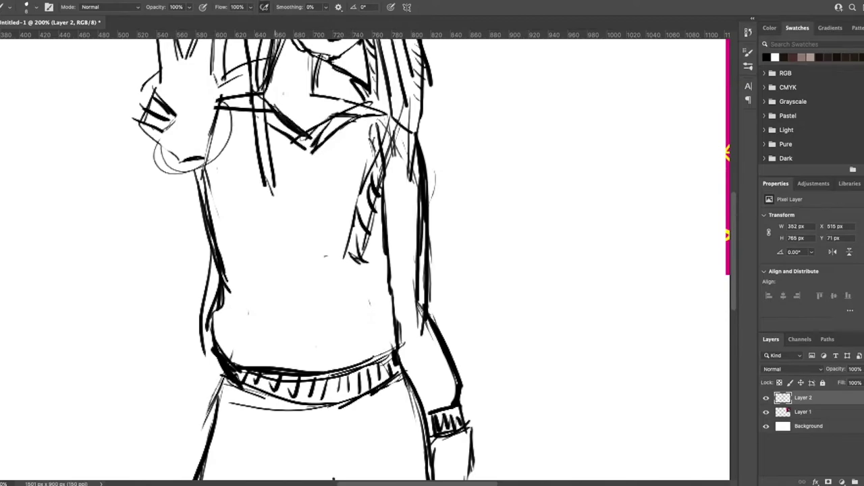
left_click_drag(301, 142, 369, 101)
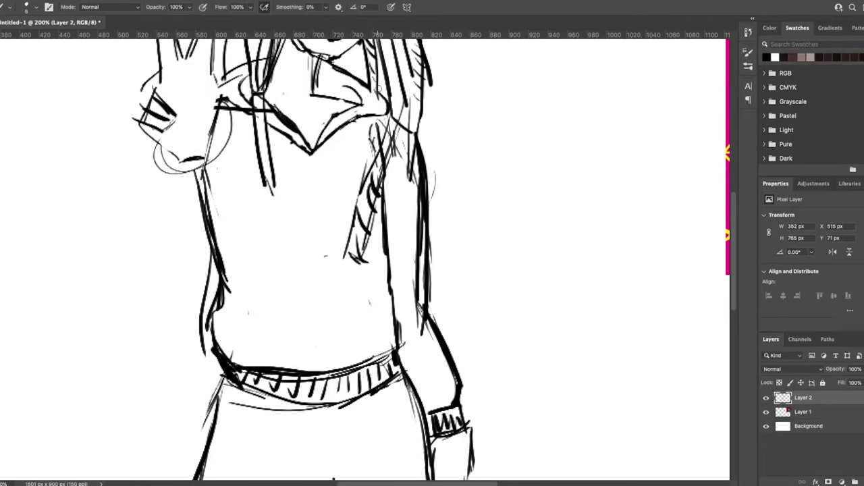
scroll(689, 202, "up", 4)
Add a finger stroke to the raised hand, wrist cuff lines, and hoodie drawstrings
key("b")
left_click_drag(218, 229, 196, 243)
mouse_move(203, 273)
left_mouse_down()
mouse_move(163, 297)
mouse_move(204, 315)
left_mouse_up()
key("ctrl+minus")
left_click_drag(330, 194, 322, 261)
left_click_drag(342, 192, 343, 223)
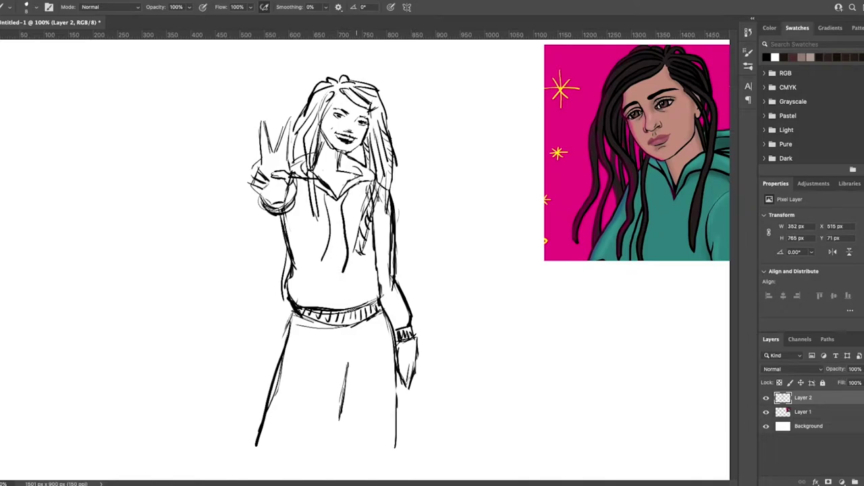
Draw fold lines on the trousers just under the waistband
left_click_drag(341, 336, 331, 353)
left_click_drag(345, 339, 355, 350)
left_click_drag(365, 325, 381, 315)
left_click_drag(293, 313, 351, 331)
key("e")
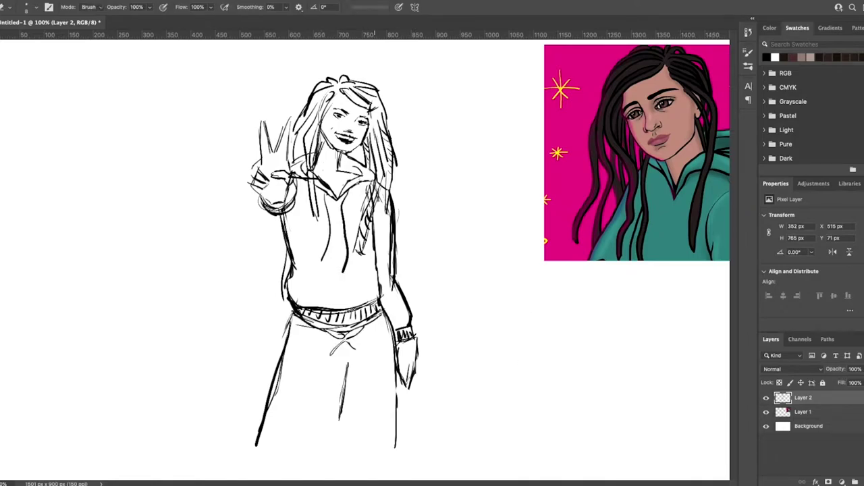
key("b")
Hatch a dark stripe down the left trouser leg
left_click_drag(297, 316, 265, 460)
left_click_drag(294, 316, 260, 446)
mouse_move(295, 318)
left_mouse_down()
mouse_move(256, 455)
mouse_move(289, 374)
mouse_move(262, 459)
left_mouse_up()
left_click_drag(270, 399, 251, 458)
key("e")
key("b")
left_click_drag(277, 351, 235, 451)
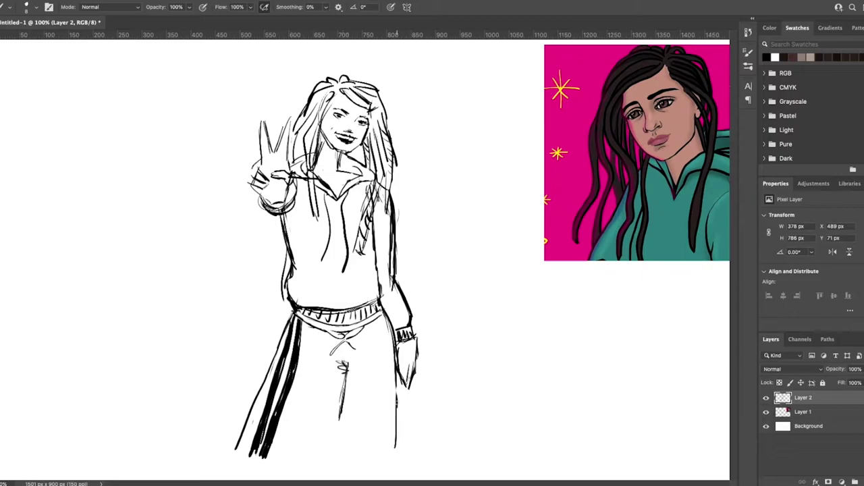
Sketch the right hand's fingers beside the hip, then erase stray torso and left-leg lines
left_click_drag(420, 351, 451, 376)
left_click_drag(408, 358, 439, 381)
mouse_move(401, 346)
left_mouse_down()
mouse_move(397, 367)
mouse_move(426, 383)
left_mouse_up()
left_click_drag(401, 373, 393, 383)
key("e")
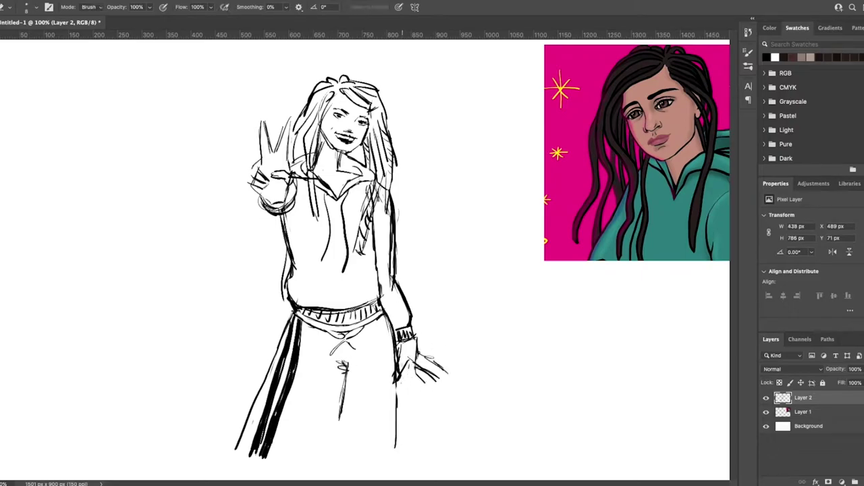
left_click_drag(391, 214, 391, 258)
left_click_drag(272, 356, 238, 449)
key("b")
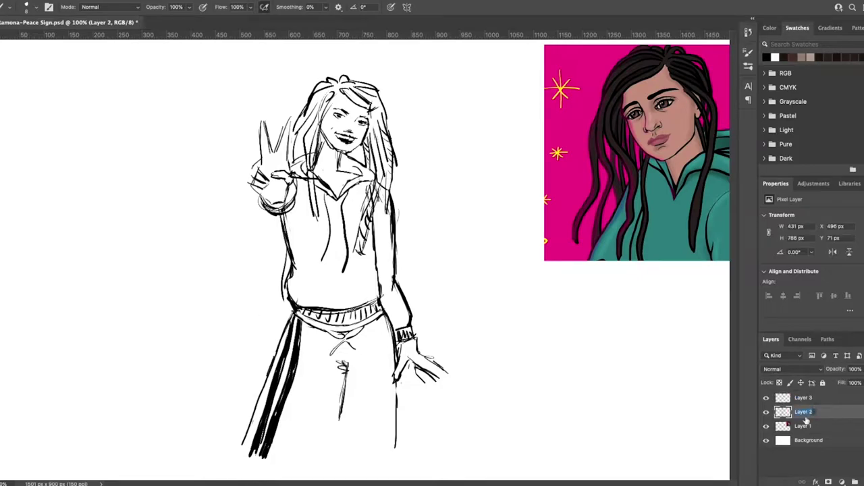
Fade the sketch to light grey, then ink the neck, cheek, eyelids, brow, lower lip and jaw on Layer 3
left_click_drag(838, 369, 820, 369)
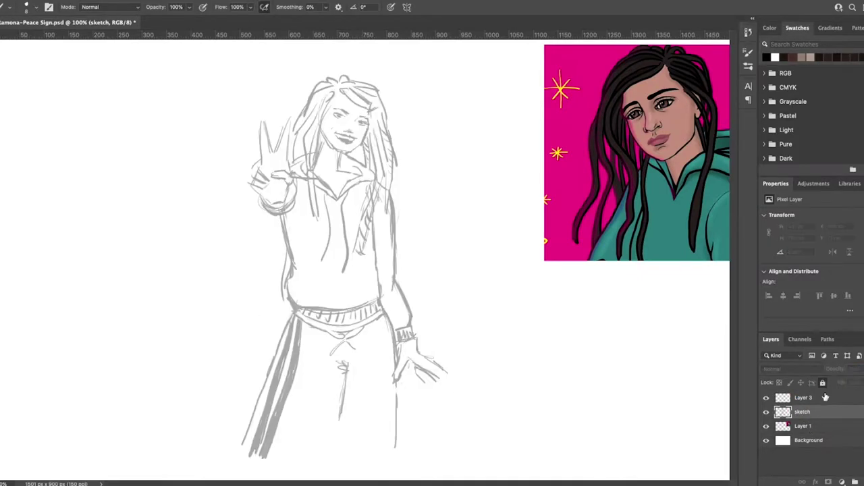
left_click(804, 398)
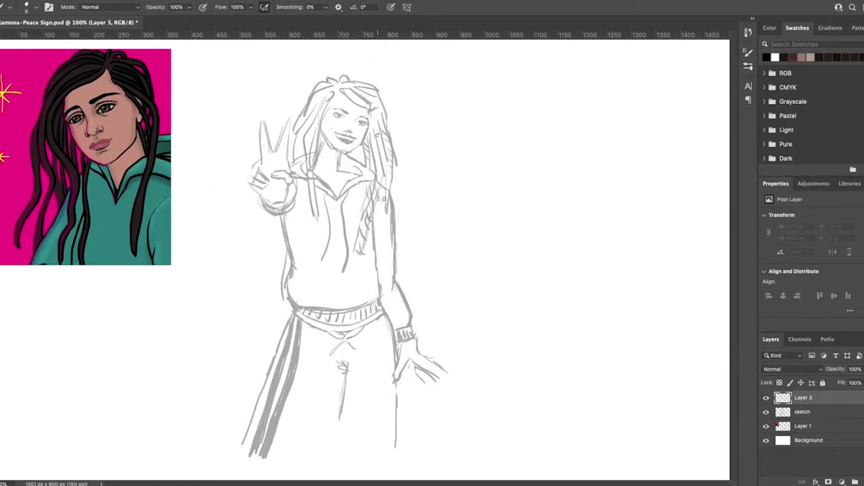
left_click_drag(344, 152, 351, 173)
key("ctrl+plus")
key("ctrl+plus")
scroll(351, 257, "up", 3)
mouse_move(380, 208)
left_mouse_down()
mouse_move(353, 256)
mouse_move(237, 208)
left_mouse_up()
left_click_drag(351, 172, 381, 183)
left_click_drag(276, 147, 322, 161)
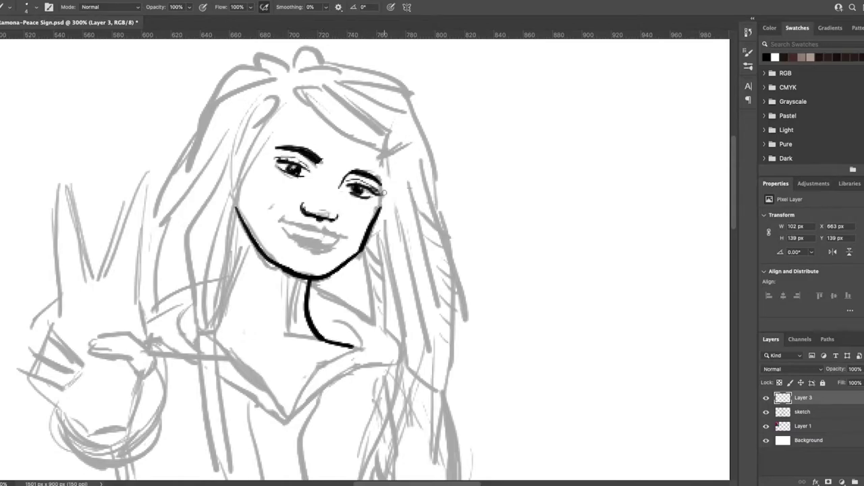
mouse_move(284, 227)
left_mouse_down()
mouse_move(337, 238)
mouse_move(315, 249)
left_mouse_up()
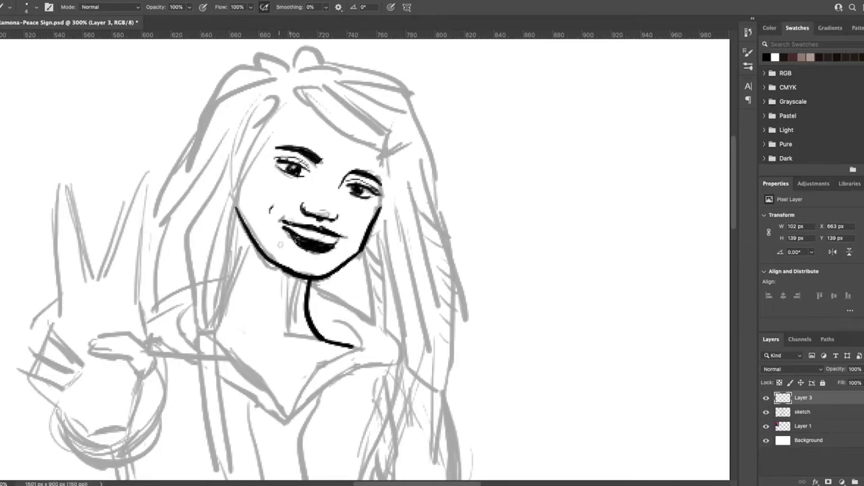
left_click_drag(247, 233, 224, 298)
Ink the hair outline, top-knot loops and long strands down both sides
left_click_drag(266, 100, 233, 471)
mouse_move(297, 89)
left_mouse_down()
mouse_move(379, 469)
mouse_move(402, 156)
mouse_move(302, 89)
mouse_move(323, 66)
mouse_move(254, 64)
mouse_move(282, 46)
left_mouse_up()
left_click_drag(277, 66, 201, 122)
mouse_move(278, 84)
left_mouse_down()
mouse_move(140, 262)
mouse_move(139, 280)
left_mouse_up()
left_click_drag(244, 110, 173, 291)
left_click_drag(378, 221, 385, 332)
left_click_drag(368, 251, 371, 319)
left_click_drag(408, 210, 398, 381)
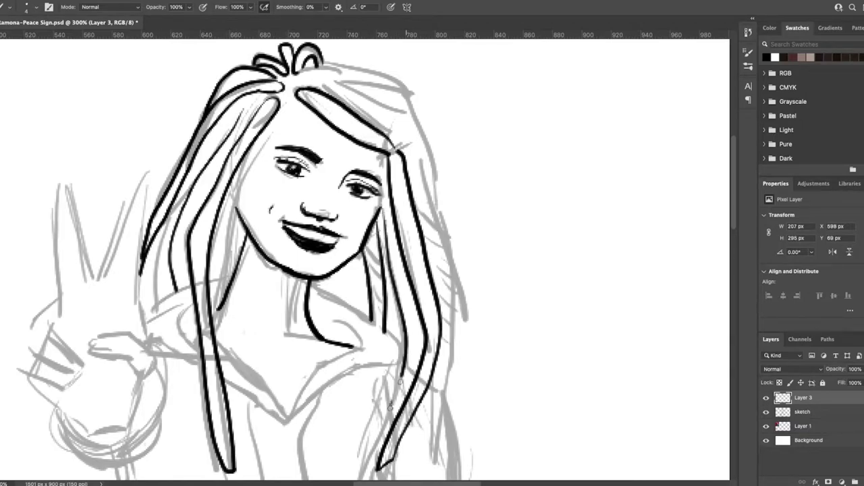
Draw hair strands beside the face and hair sweeping over the right side of the head
scroll(389, 406, "down", 3)
scroll(389, 406, "up", 6)
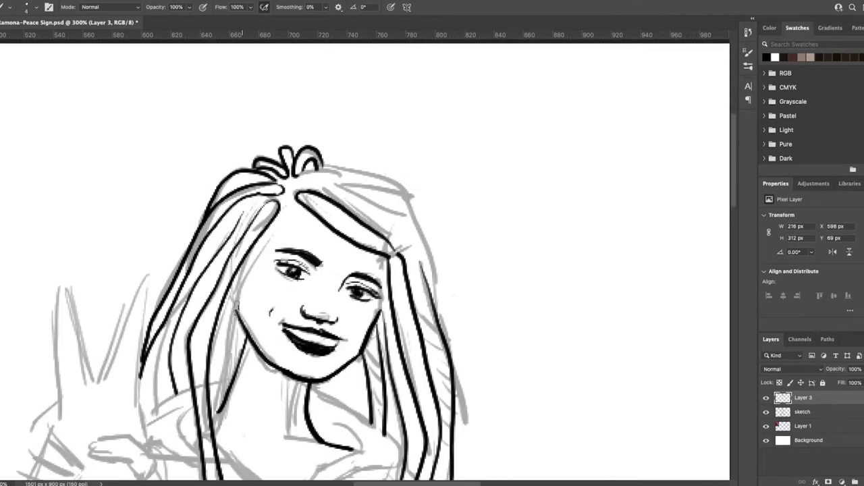
left_click_drag(246, 273, 234, 318)
mouse_move(240, 299)
left_mouse_down()
mouse_move(220, 404)
mouse_move(227, 357)
left_mouse_up()
scroll(365, 256, "down", 1)
mouse_move(312, 161)
left_mouse_down()
mouse_move(421, 174)
mouse_move(438, 222)
left_mouse_up()
left_click_drag(337, 172, 447, 290)
left_click_drag(362, 184, 420, 231)
Ink the hoodie shoulders and V-neckline, joining the shoulder line into the V
key("e")
key("b")
scroll(379, 289, "down", 6)
scroll(379, 289, "down", 1)
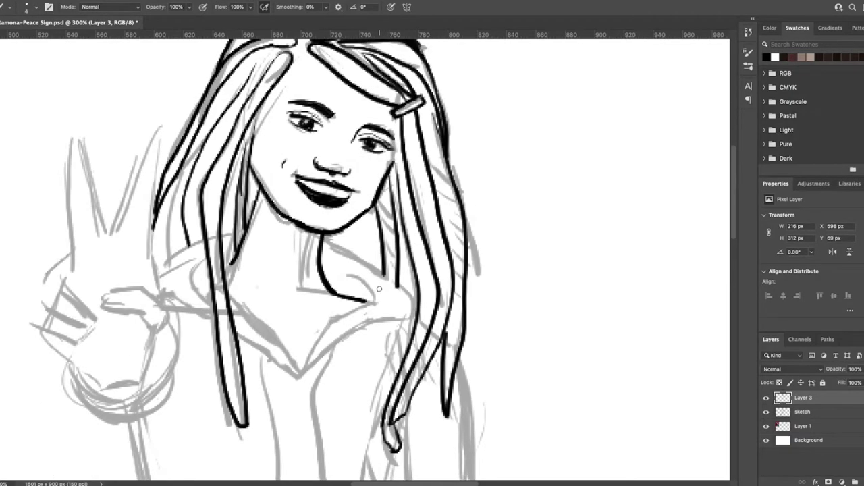
left_click_drag(218, 238, 157, 275)
left_click_drag(415, 314, 302, 372)
mouse_move(350, 277)
left_mouse_down()
mouse_move(300, 377)
mouse_move(231, 300)
left_mouse_up()
left_click_drag(196, 263, 209, 307)
Add fold lines to the left collar and ink the sleeve cuff near the raised hand
left_click_drag(159, 289, 215, 320)
left_click_drag(238, 331, 295, 372)
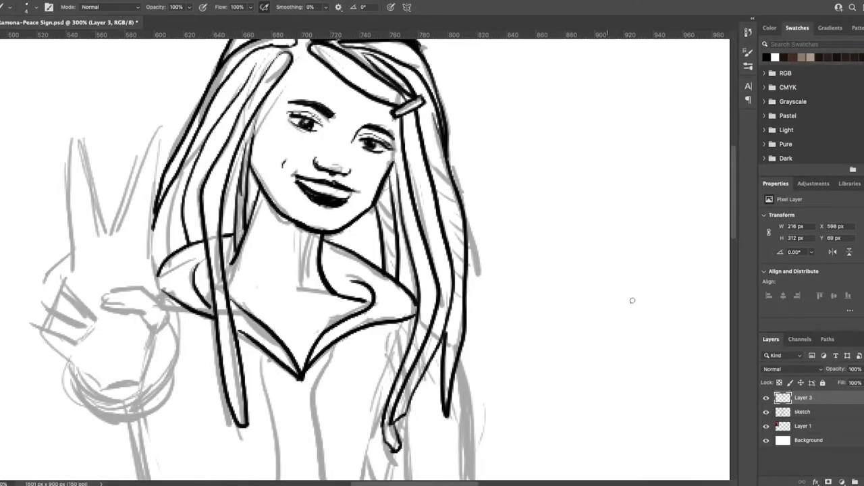
left_click_drag(174, 330, 78, 398)
left_click_drag(71, 368, 181, 378)
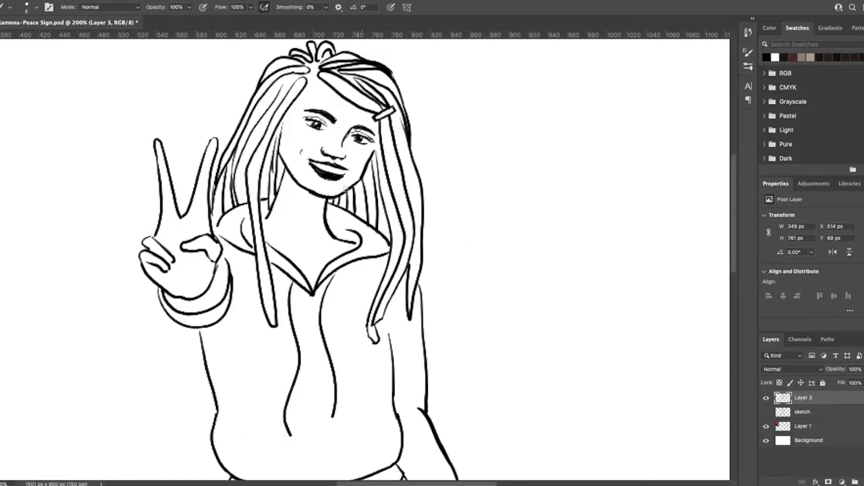
key("e")
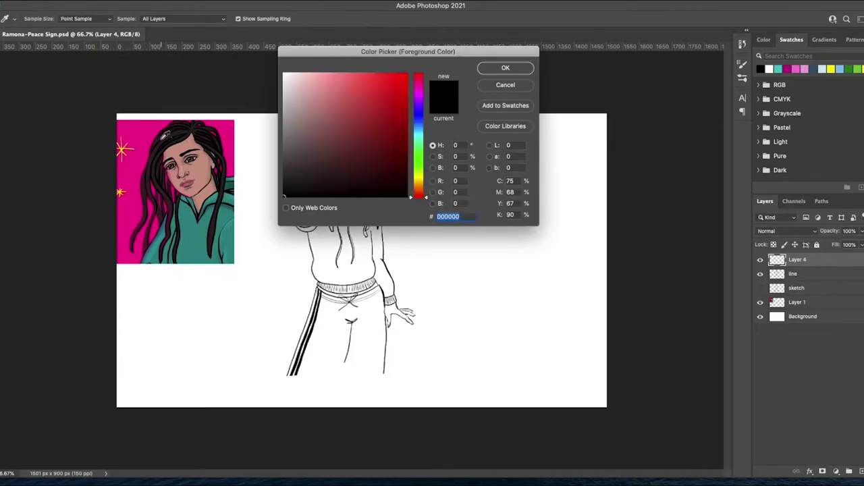
Paint brown skin tone on the face, neck and right cheek on a layer beneath the line art
key("ctrl+plus")
Fill skin tone around the eyes and up the forehead to the hairline with a smaller brush
key("ctrl+plus")
key("F5")
key("F5")
mouse_move(305, 179)
left_mouse_down()
mouse_move(289, 252)
mouse_move(312, 285)
mouse_move(304, 202)
mouse_move(351, 237)
mouse_move(310, 175)
mouse_move(287, 184)
mouse_move(280, 263)
mouse_move(297, 311)
mouse_move(317, 328)
mouse_move(338, 302)
left_mouse_up()
key("ctrl+bracketleft")
mouse_move(346, 203)
left_mouse_down()
mouse_move(317, 165)
mouse_move(355, 200)
mouse_move(291, 129)
mouse_move(257, 108)
left_mouse_up()
key("ctrl+plus")
key("ctrl+plus")
left_click_drag(338, 139, 375, 152)
left_click_drag(334, 115, 348, 85)
key("bracketleft")
mouse_move(362, 129)
left_mouse_down()
mouse_move(389, 145)
mouse_move(311, 61)
left_mouse_up()
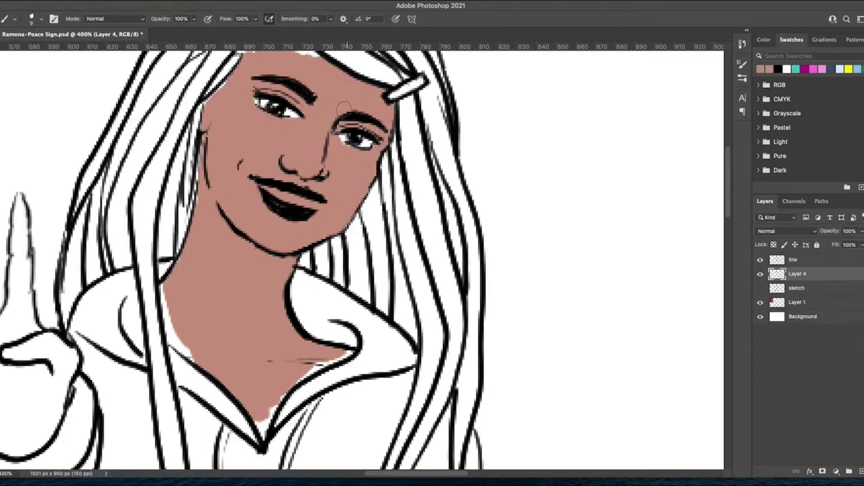
scroll(311, 81, "up", 3)
mouse_move(223, 162)
left_mouse_down()
mouse_move(271, 94)
mouse_move(310, 125)
left_mouse_up()
scroll(284, 203, "down", 8)
Continue filling the remaining face and chest areas with the brown skin tone
mouse_move(270, 230)
left_mouse_down()
mouse_move(323, 231)
mouse_move(351, 219)
left_mouse_up()
scroll(337, 223, "down", 10)
mouse_move(503, 196)
left_mouse_down()
mouse_move(523, 321)
mouse_move(547, 197)
mouse_move(662, 301)
mouse_move(658, 243)
mouse_move(594, 217)
mouse_move(653, 245)
left_mouse_up()
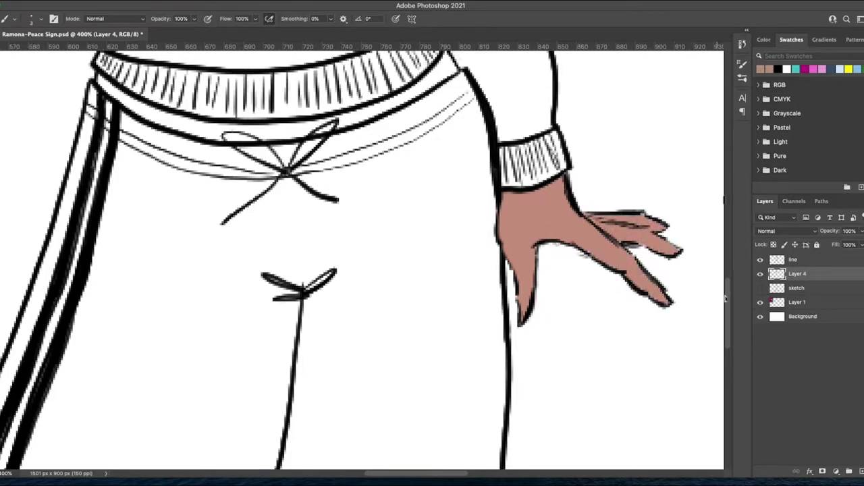
scroll(365, 257, "up", 10)
mouse_move(247, 182)
left_mouse_down()
mouse_move(243, 280)
mouse_move(240, 169)
left_mouse_up()
mouse_move(230, 270)
left_mouse_down()
mouse_move(179, 196)
mouse_move(172, 149)
left_mouse_up()
Fill the raised fingers, curled fingers and palm with skin tone, then view the whole figure
mouse_move(243, 196)
left_mouse_down()
mouse_move(246, 135)
mouse_move(262, 332)
mouse_move(283, 291)
mouse_move(270, 338)
mouse_move(223, 385)
mouse_move(168, 290)
mouse_move(156, 283)
mouse_move(226, 372)
mouse_move(162, 348)
left_mouse_up()
left_click_drag(203, 389, 150, 313)
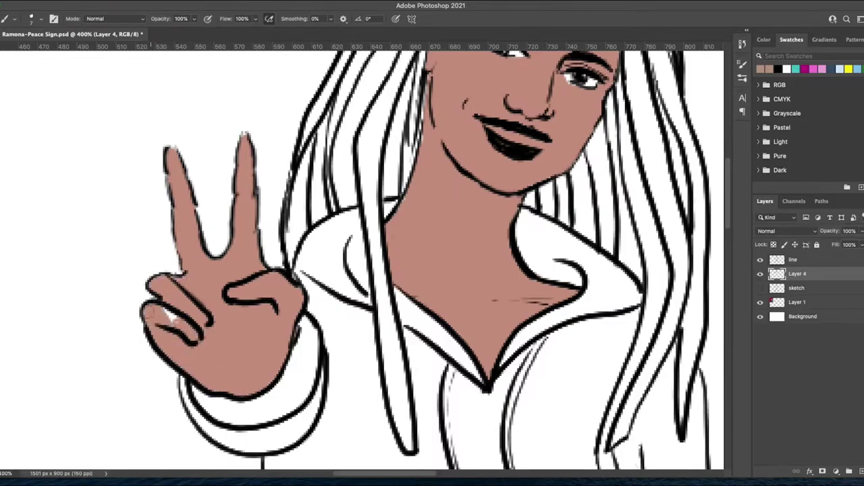
scroll(445, 99, "down", 3)
scroll(478, 215, "up", 5)
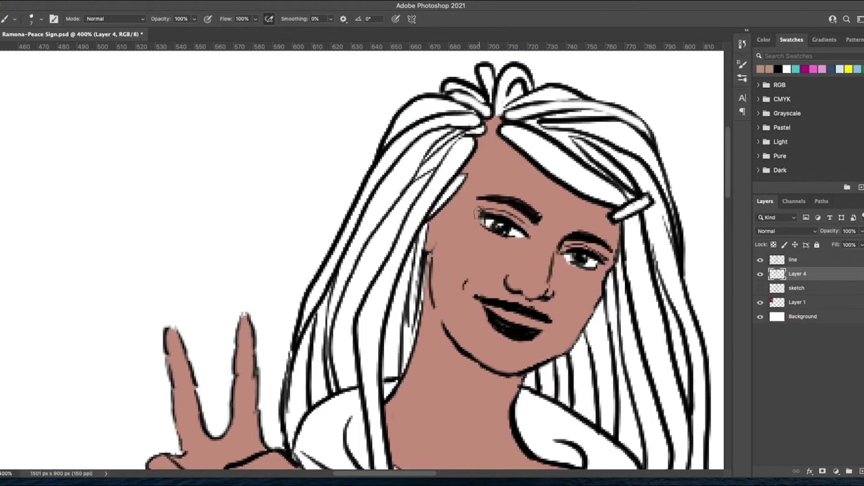
scroll(545, 265, "down", 5)
key("ctrl+1")
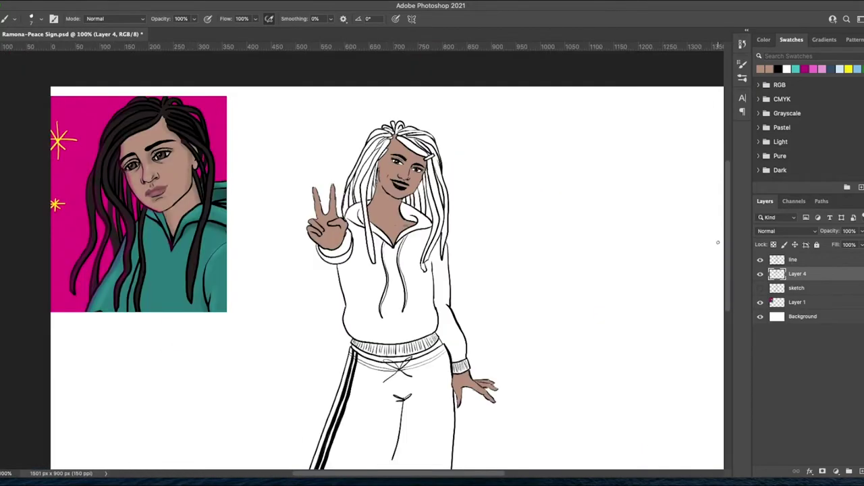
Create a new 'skin' layer group and move the skin layer into it
left_click(849, 471)
left_click_drag(797, 286, 797, 273)
type("main skin")
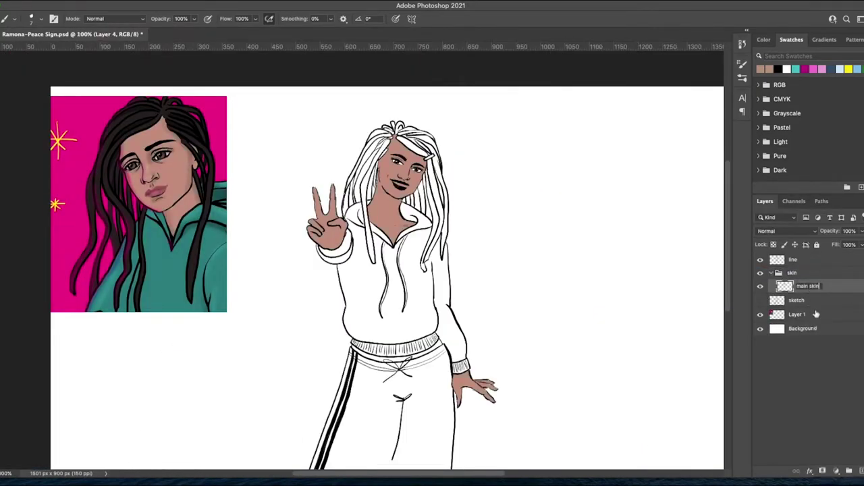
key("ctrl+plus")
key("ctrl+plus")
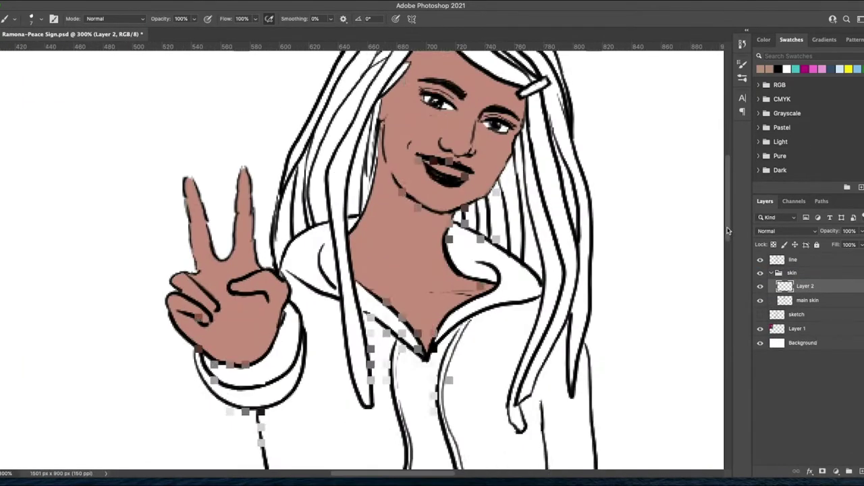
Shade the neck, under the chin and the lower hand's fingers with a darker brown
left_click(491, 67)
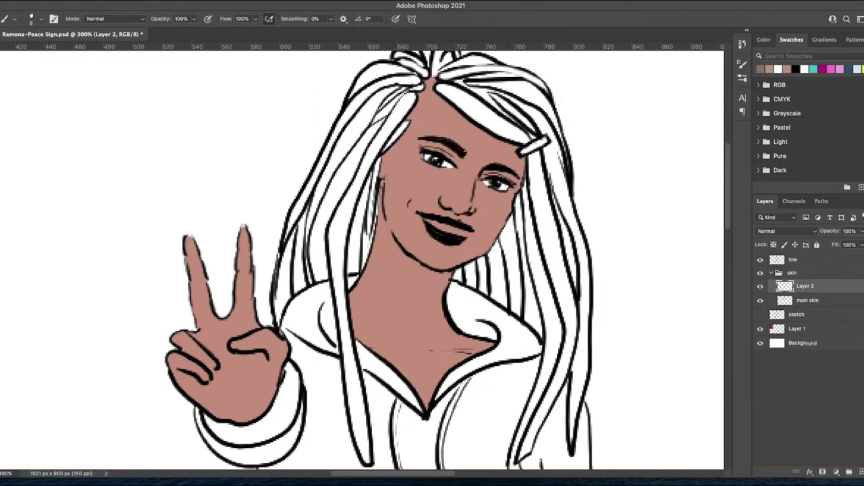
mouse_move(520, 156)
left_mouse_down()
mouse_move(442, 290)
mouse_move(486, 341)
mouse_move(449, 317)
left_mouse_up()
scroll(365, 257, "right", 10)
left_click_drag(371, 242, 373, 284)
mouse_move(432, 233)
left_mouse_down()
mouse_move(478, 250)
mouse_move(471, 287)
left_mouse_up()
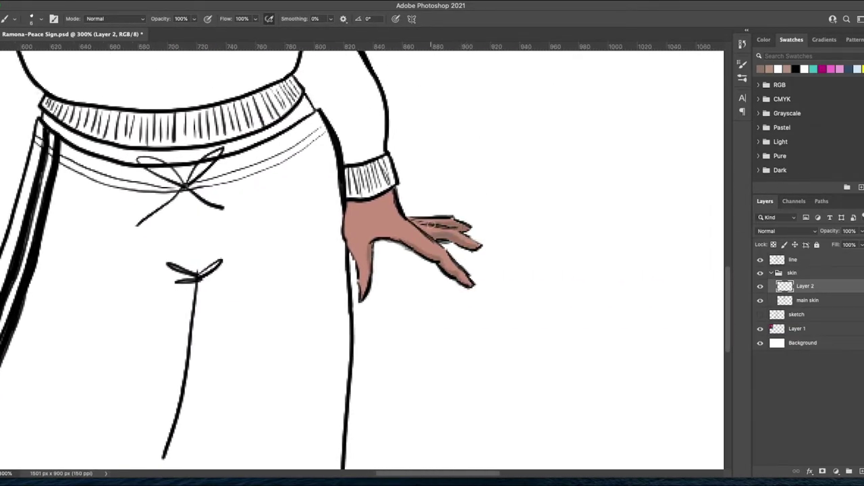
key("e")
Shade the lower palm edge, knuckles and folded fingers in darker brown
scroll(414, 258, "left", 10)
scroll(414, 258, "up", 5)
key("b")
left_click_drag(481, 347, 433, 374)
left_click_drag(478, 305, 441, 298)
mouse_move(384, 316)
left_mouse_down()
mouse_move(406, 328)
mouse_move(436, 312)
left_mouse_up()
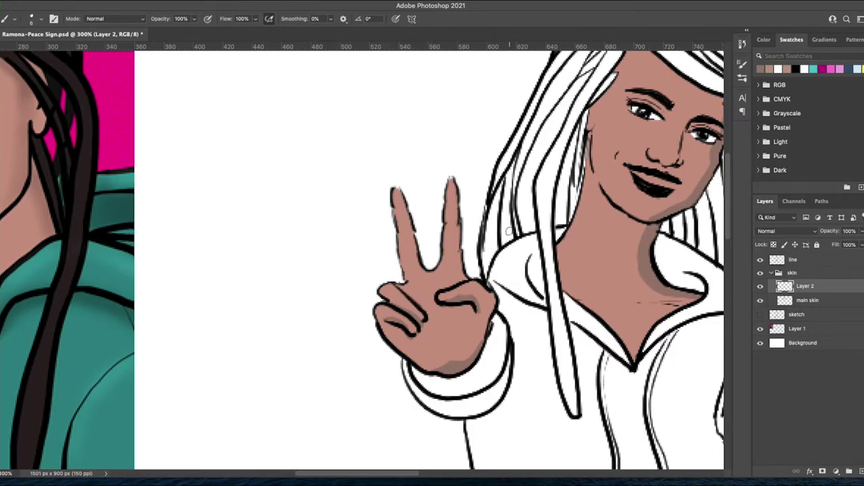
Add further darker brown shading strokes across the hand
left_click_drag(446, 207, 440, 270)
left_click_drag(395, 192, 411, 282)
left_click_drag(404, 239, 411, 283)
left_click_drag(432, 228, 447, 273)
left_click_drag(413, 476, 425, 476)
scroll(425, 477, "right", 5)
scroll(425, 477, "up", 2)
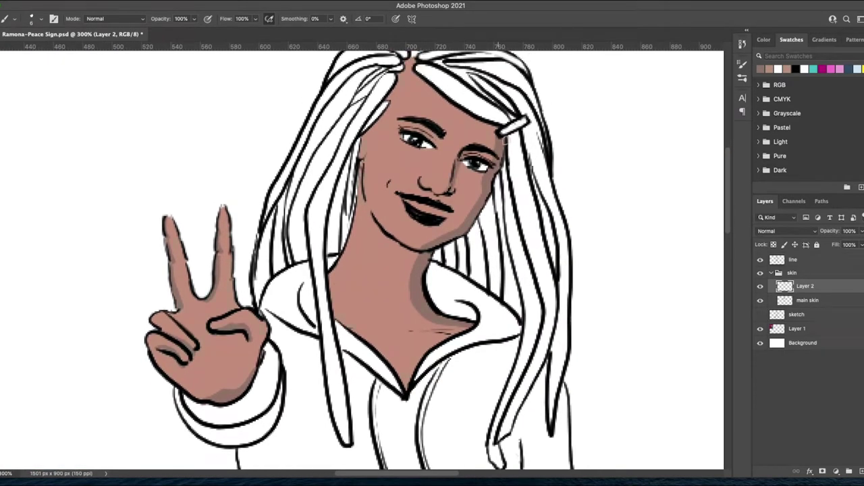
key("e")
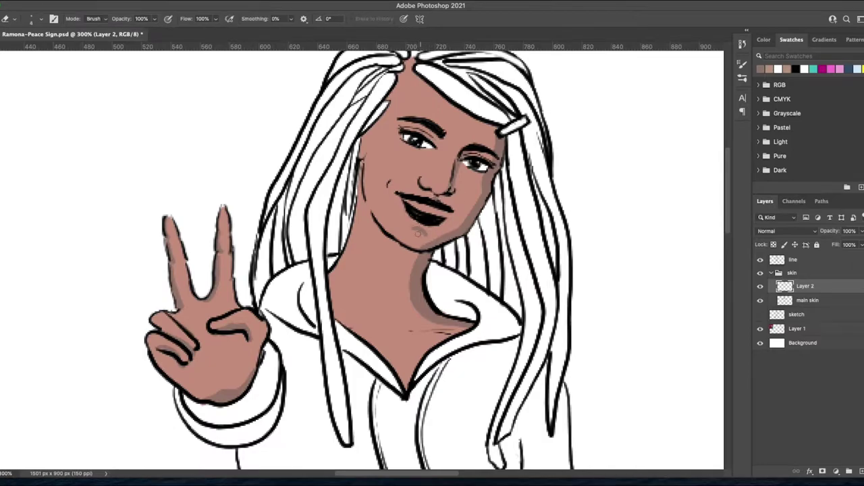
key("b")
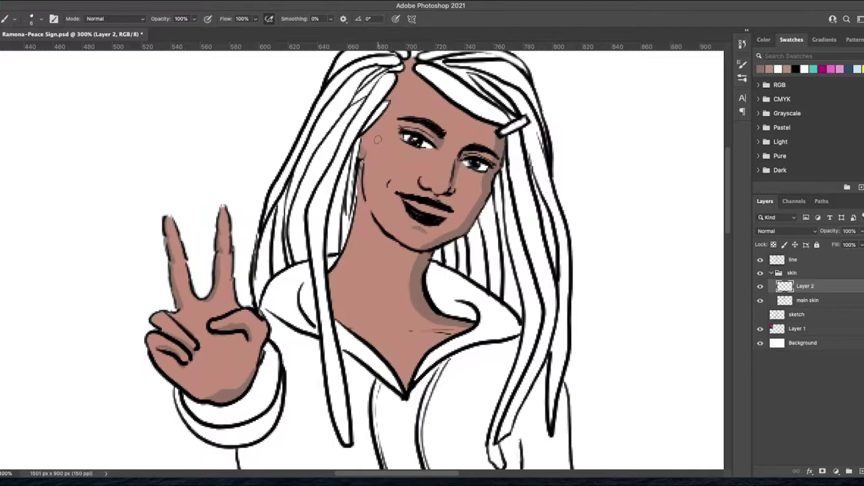
Add a new layer above the skin group and paint the teeth white
key("ctrl+shift+alt+n")
key("ctrl+shift+alt+n")
left_click_drag(803, 299, 815, 282)
left_click_drag(408, 203, 445, 212)
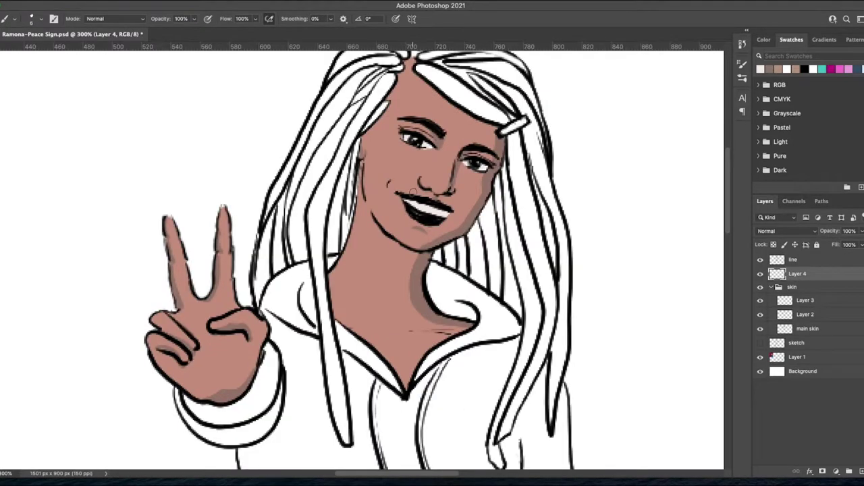
Add a 'freckles' layer inside the skin group and lower its opacity to 39%
key("Return")
key("ctrl+shift+alt+n")
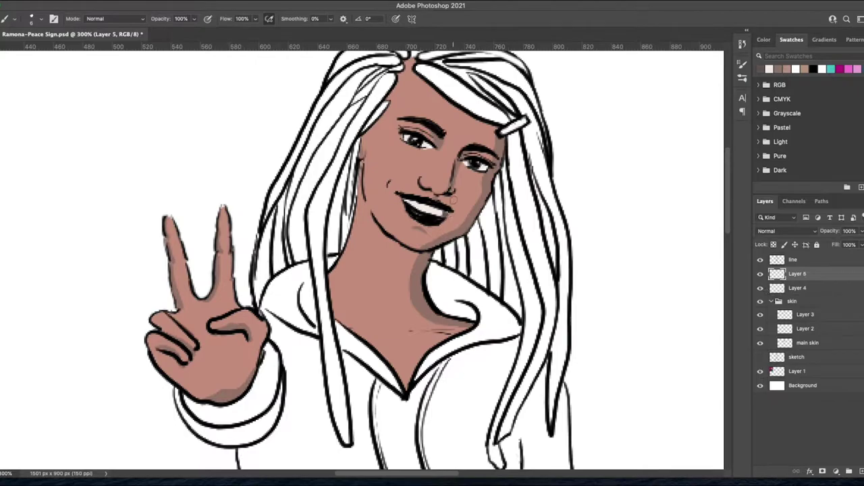
key("e")
left_click(810, 262)
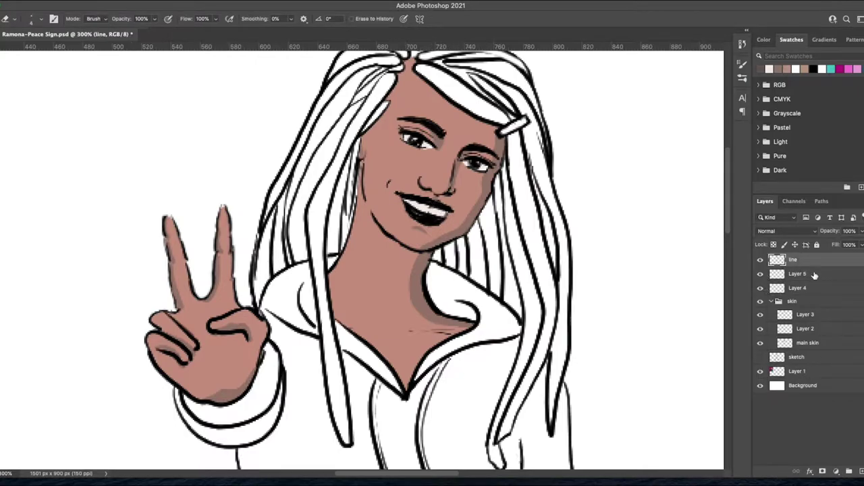
left_click(805, 311)
key("ctrl+shift+alt+n")
key("b")
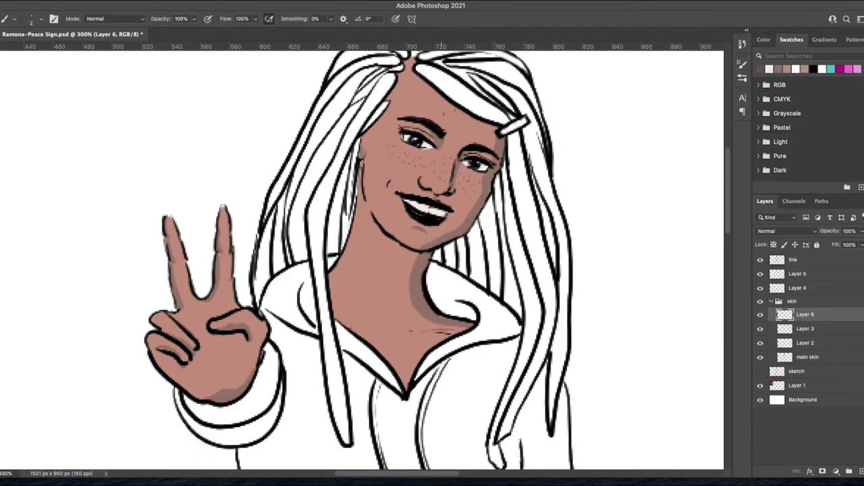
type("e")
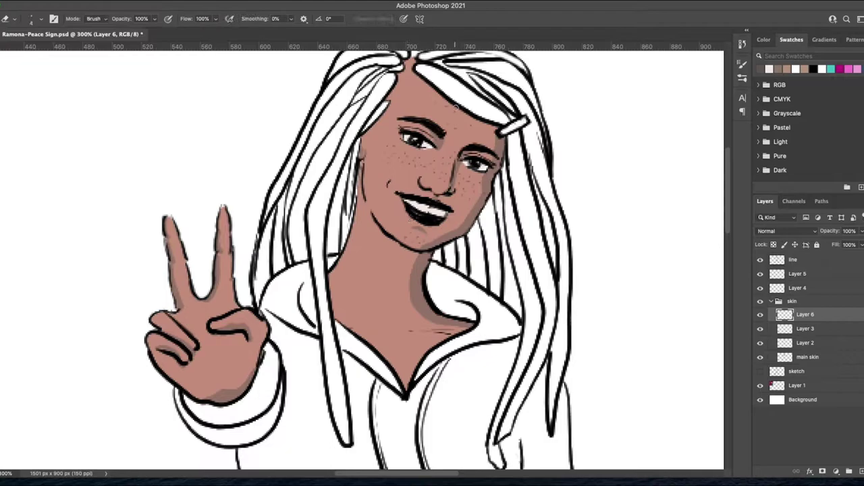
type("freckles")
key("Return")
left_click_drag(829, 230, 821, 231)
Lasso the mouth on the line layer, copy it to a 'lips' layer and place it below the line art
left_click(793, 260)
key("l")
left_click_drag(395, 186, 463, 211)
key("ctrl+j")
double_click(794, 260)
type("lips")
key("Return")
left_click_drag(794, 260, 797, 282)
Rename Layer 4 to 'teeth' and begin renaming Layer 5
double_click(797, 302)
type("teeth")
key("Return")
double_click(797, 287)
Name Layer 5 'teethe' and give the lips layer a mauve #7a4e69 Color Overlay
type("teethe")
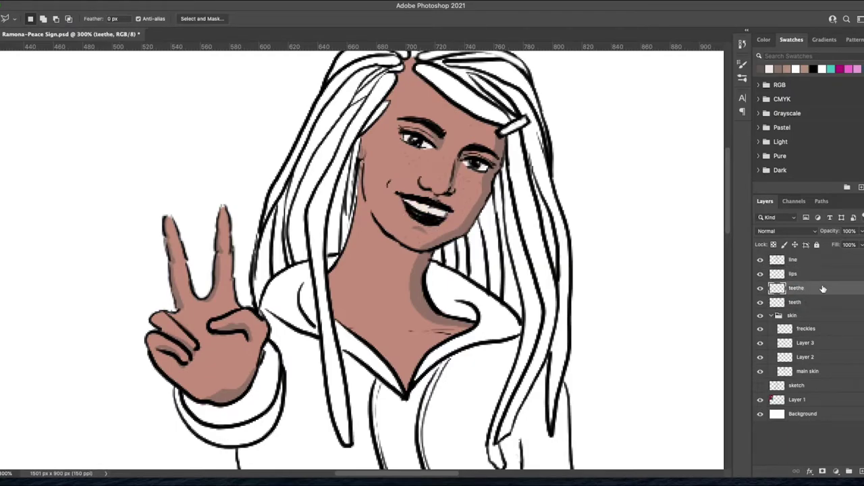
key("Return")
left_click(810, 471)
left_click(830, 398)
left_click(554, 41)
left_click(328, 131)
left_click(509, 69)
left_click(659, 29)
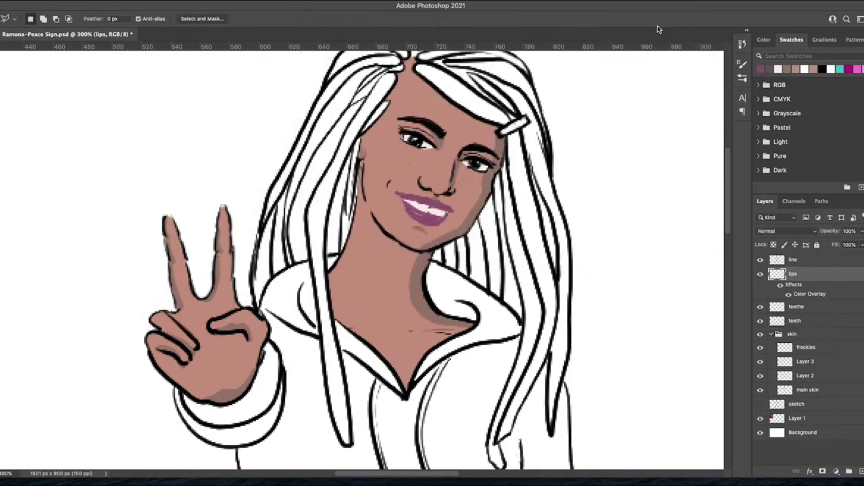
Add a new layer above the lips and paint a small white highlight on the teeth
key("b")
key("ctrl+plus")
key("ctrl+plus")
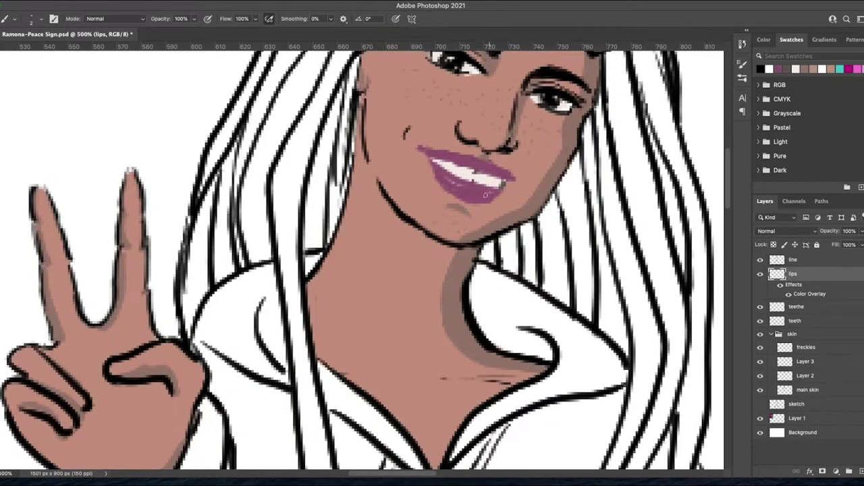
key("ctrl+shift+alt+n")
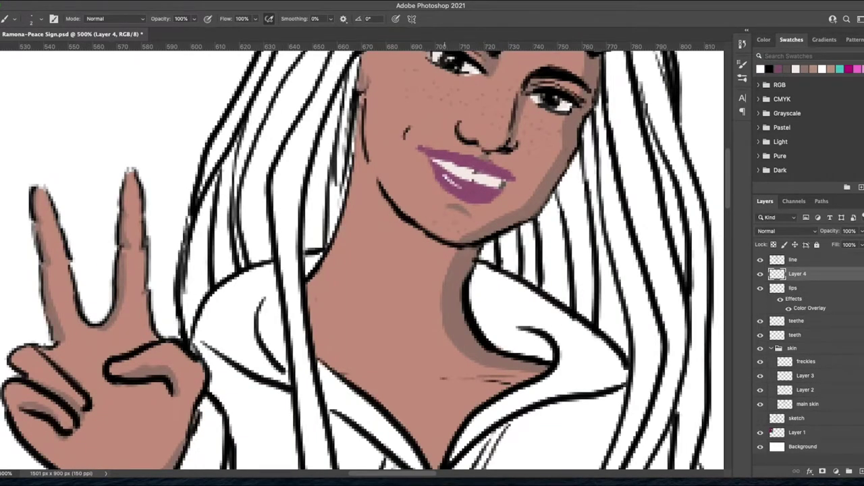
key("alt+bracketleft")
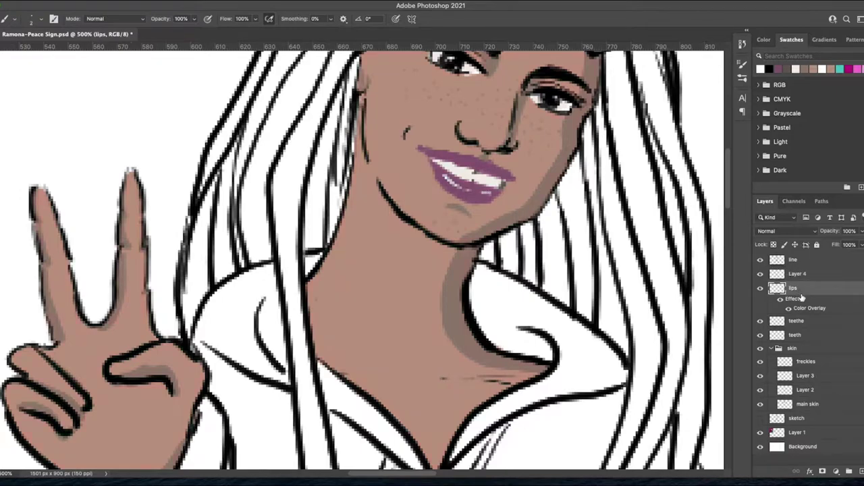
left_click(26, 239, "alt")
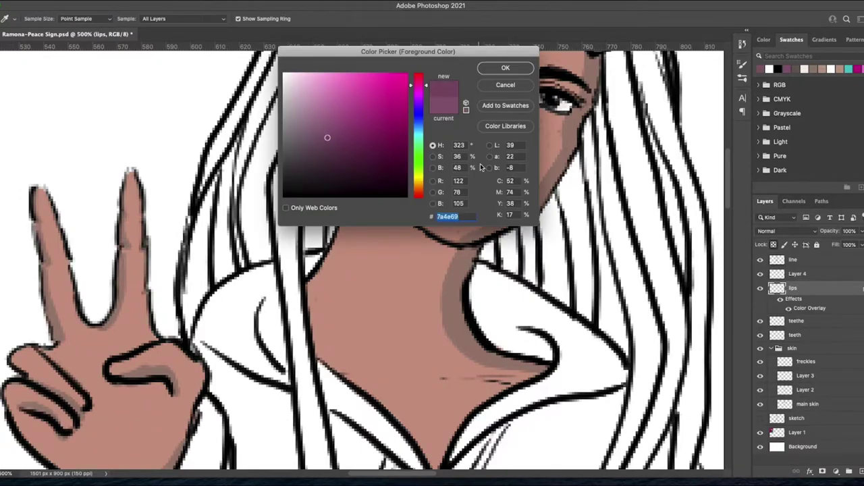
left_click_drag(510, 160, 519, 171)
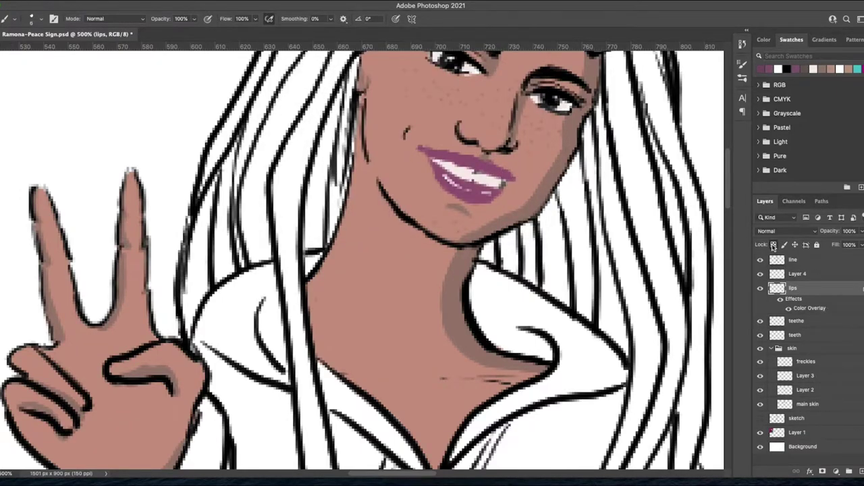
Lasso along the top of the lips and copy it to a new Layer 5, dismissing the warning
key("l")
mouse_move(520, 185)
left_mouse_down()
mouse_move(414, 144)
mouse_move(521, 173)
left_mouse_up()
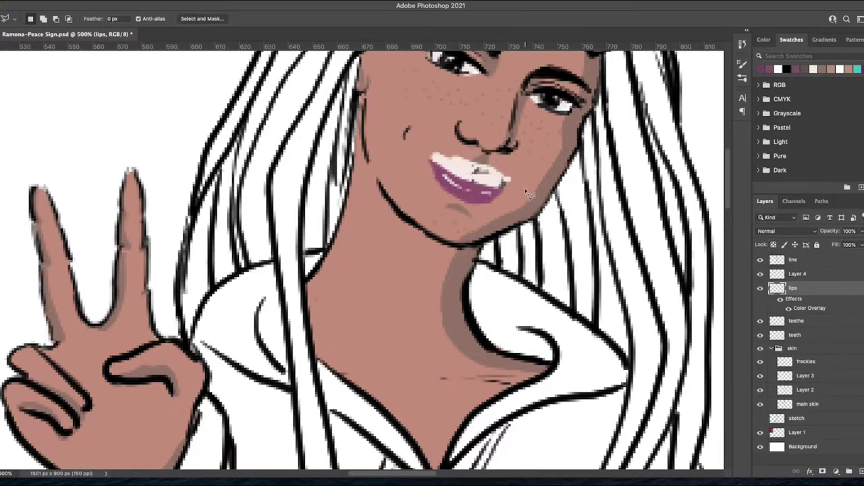
key("ctrl+j")
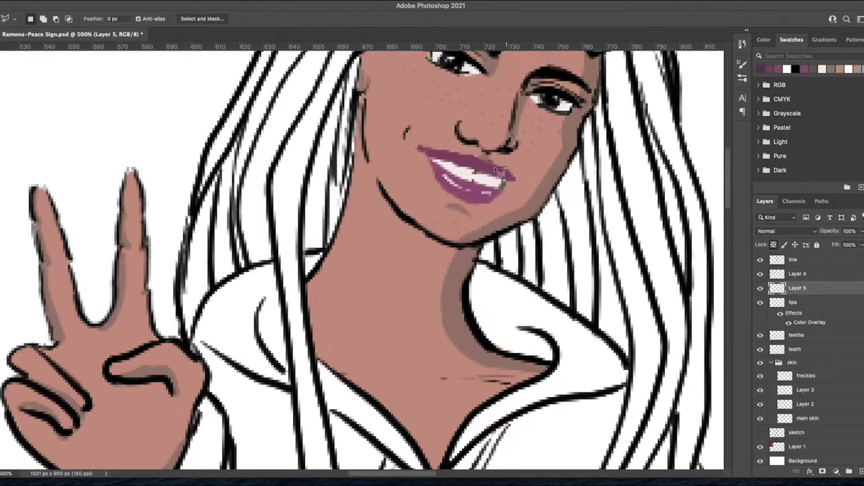
left_click(511, 163)
key("b")
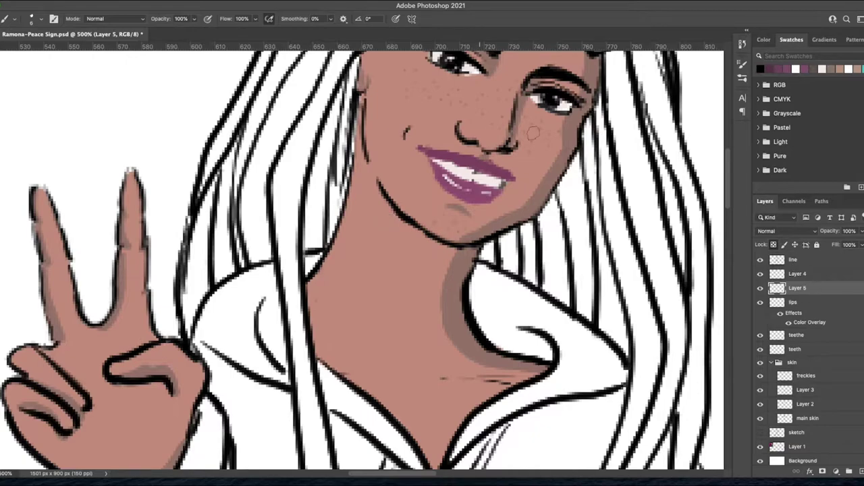
Pick a teal paint colour and reselect Layer 5
left_click(742, 64)
left_click(765, 78)
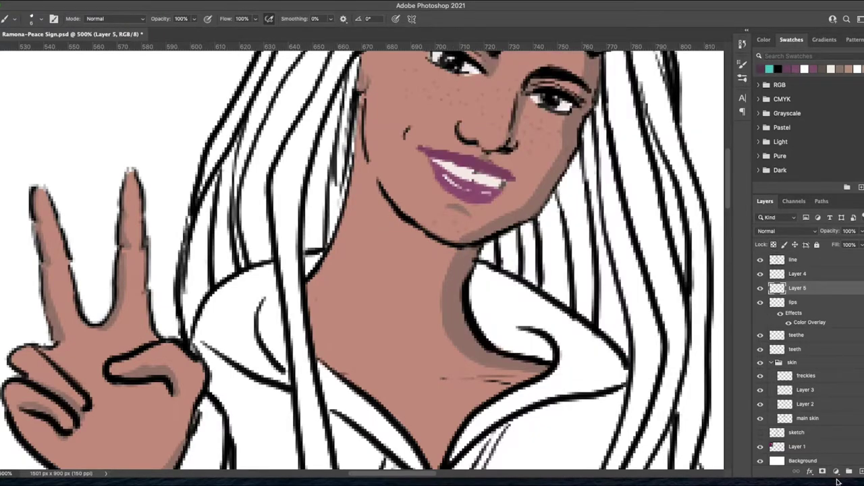
left_click(796, 302)
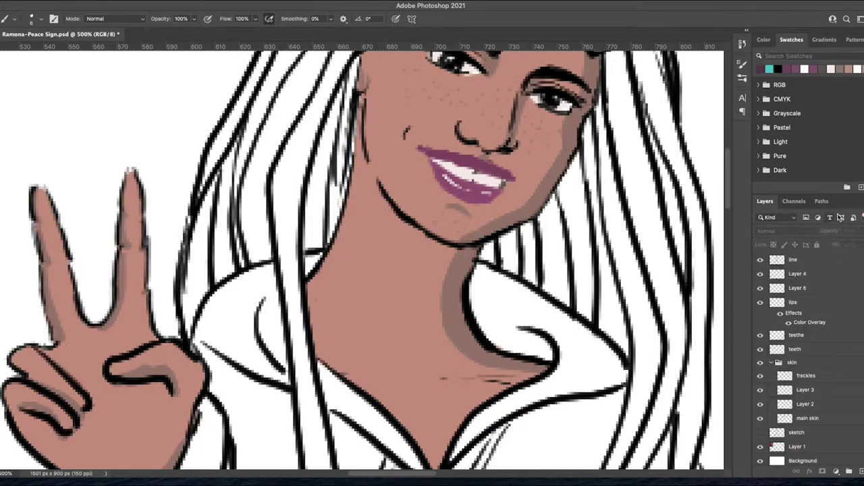
left_click(813, 290)
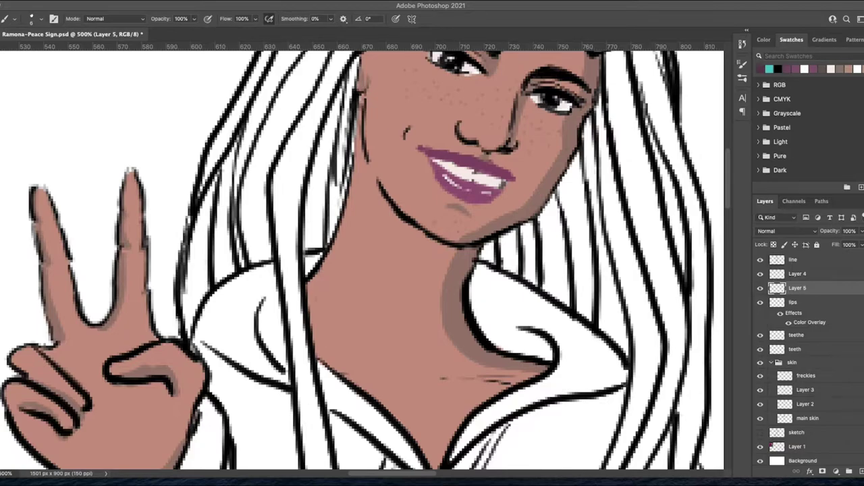
Name the layer 'top lip' and add a new empty layer above it
type("top lip")
key("Return")
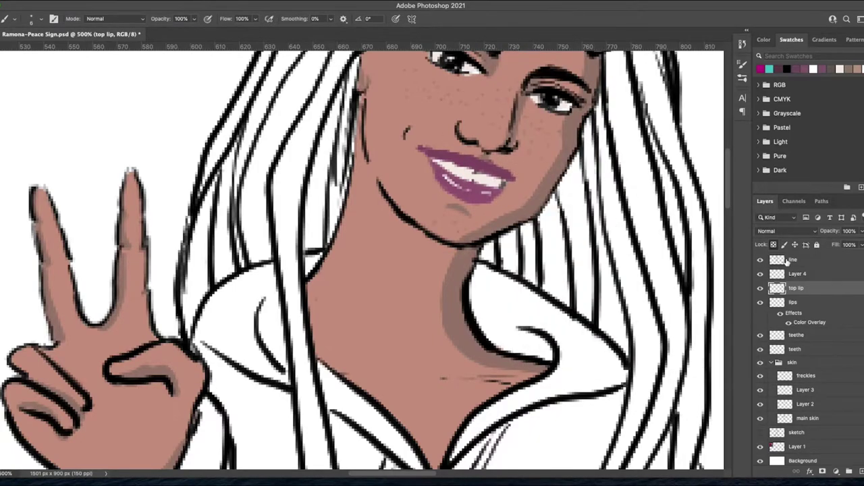
scroll(358, 260, "down", 2)
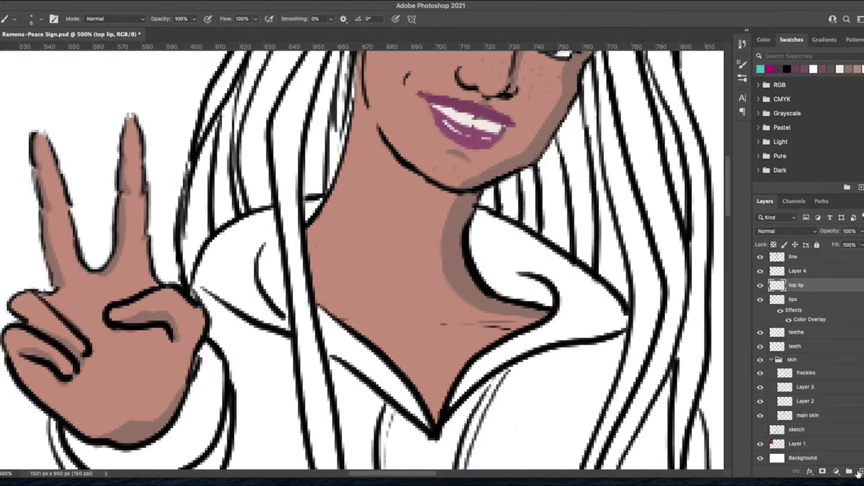
key("ctrl+shift+alt+n")
Check the skin layers, reselect 'top lip', and add a fresh layer for the eyes
key("e")
key("b")
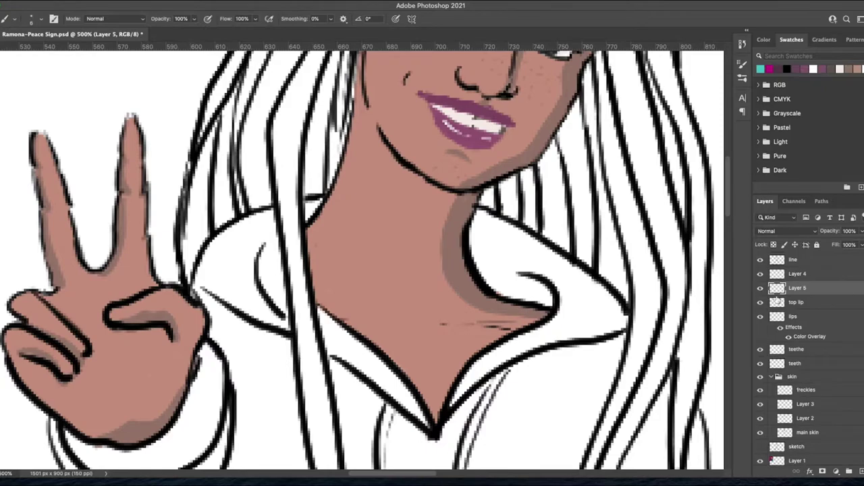
key("e")
left_click(503, 287, "ctrl")
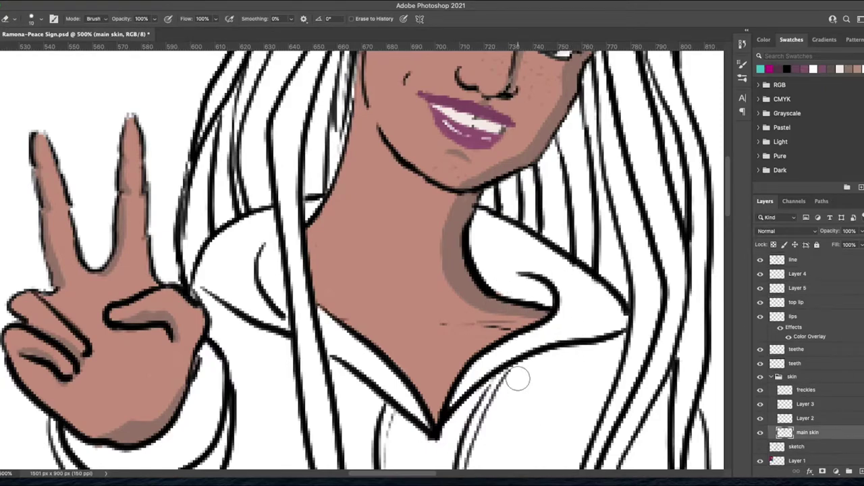
left_click(518, 378, "ctrl")
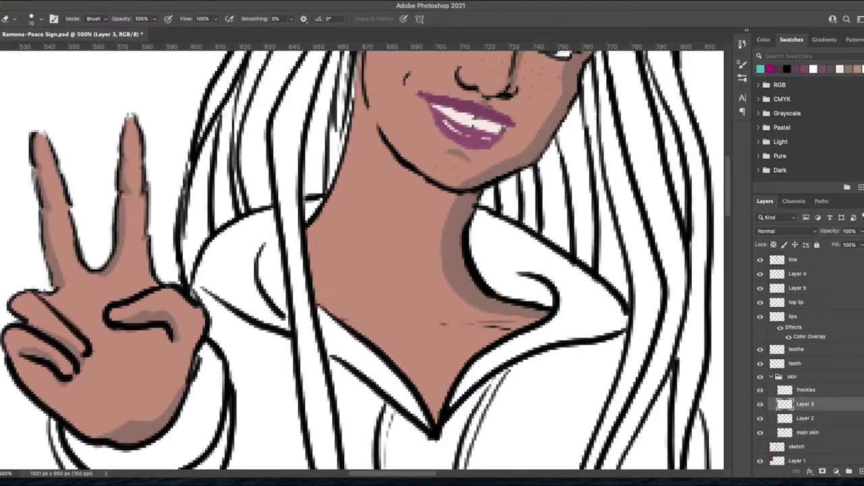
left_click(810, 306)
key("b")
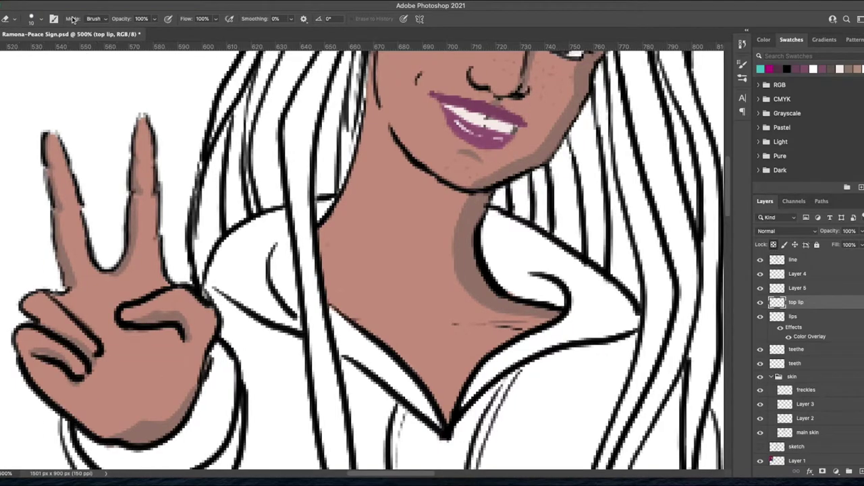
key("ctrl+minus")
key("ctrl+shift+alt+n")
Name the new layer 'eyes' and set a red foreground colour
double_click(795, 287)
type("eyes")
key("Return")
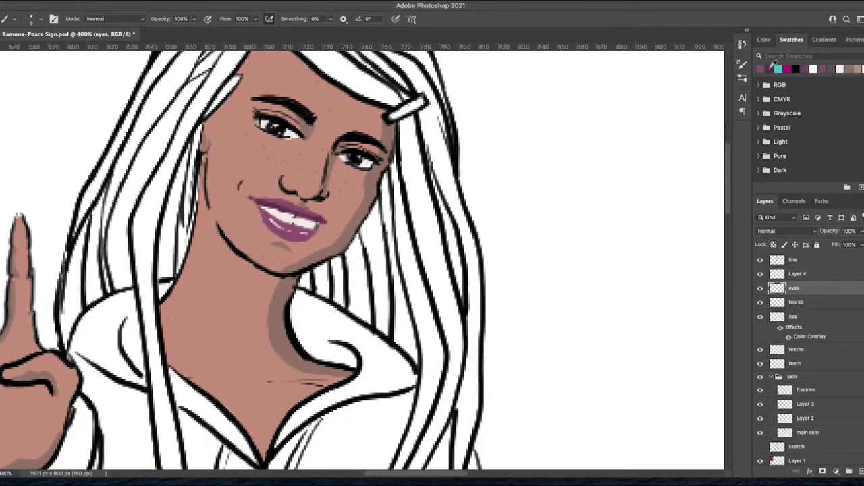
left_click(761, 69)
left_click(419, 76)
left_click(505, 68)
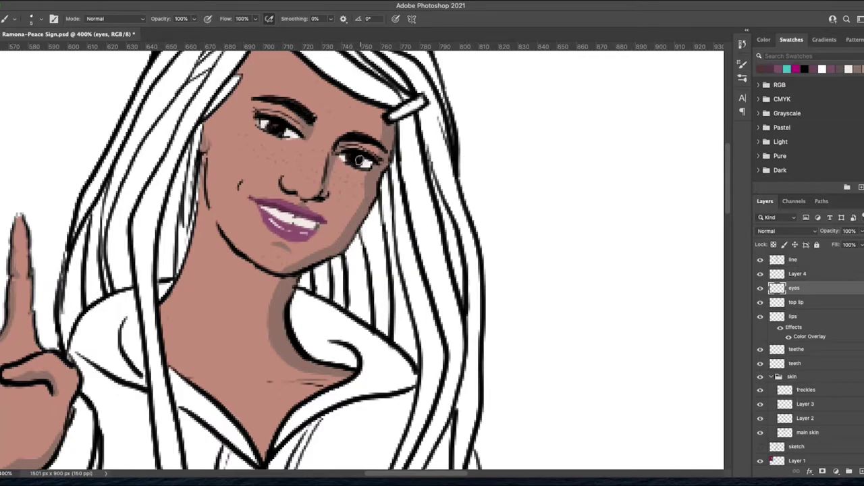
Rename the teeth layer to 'whites'
scroll(807, 338, "down", 1)
left_click(808, 416)
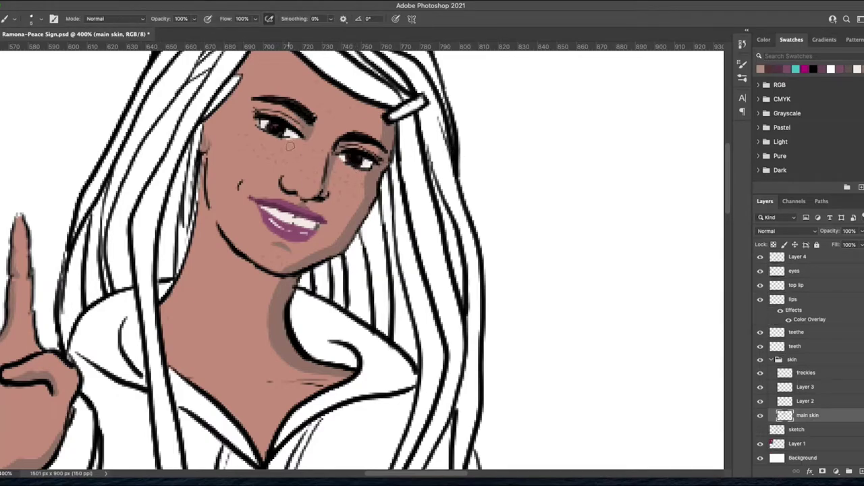
left_click(804, 348)
double_click(795, 345)
type("whites")
key("Return")
key("e")
Add a new layer above 'eyes' and move it above the line layer
scroll(851, 270, "up", 1)
left_click(850, 273)
key("ctrl+shift+alt+n")
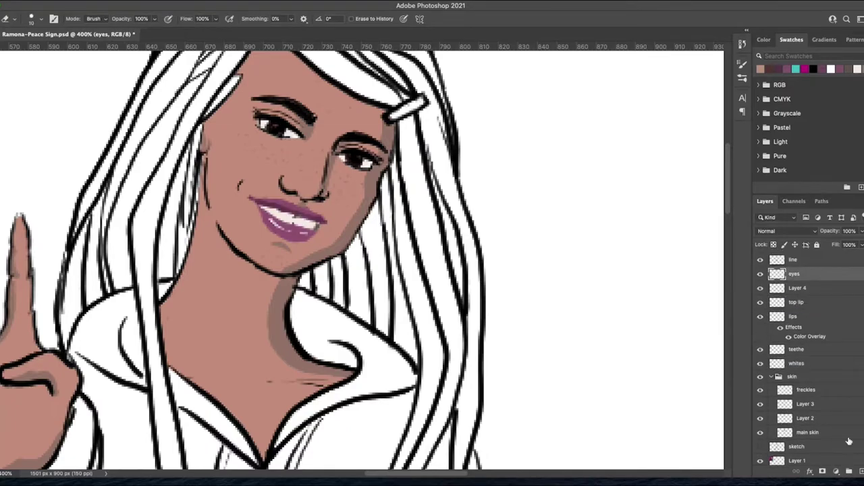
key("b")
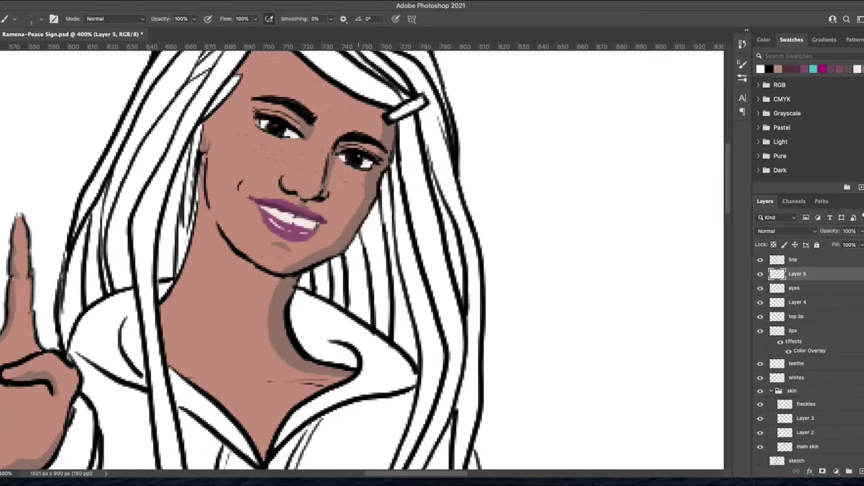
key("ctrl+bracketright")
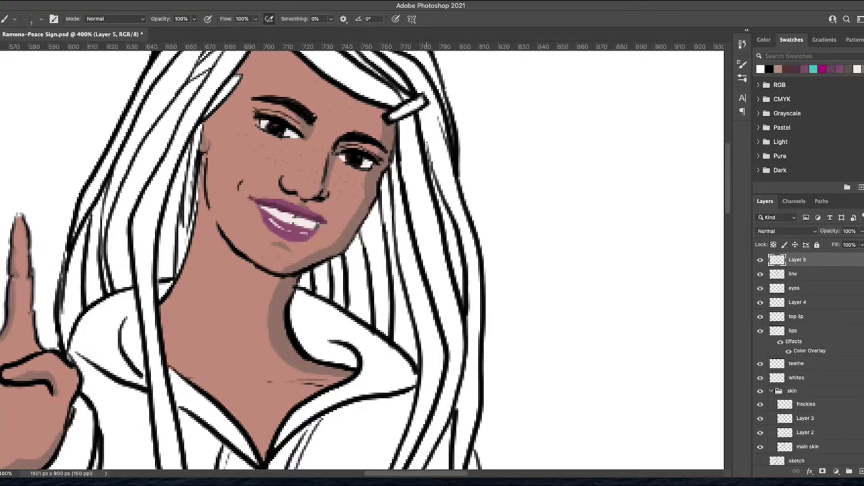
Switch to the Hard Round Pressure Size brush and zoom out to the whole figure
left_click(742, 79)
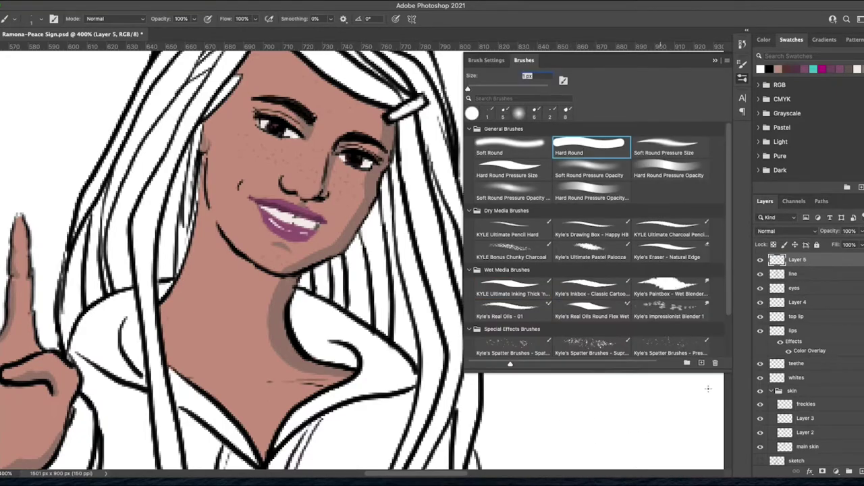
left_click(530, 198)
left_click(513, 169)
left_click(716, 62)
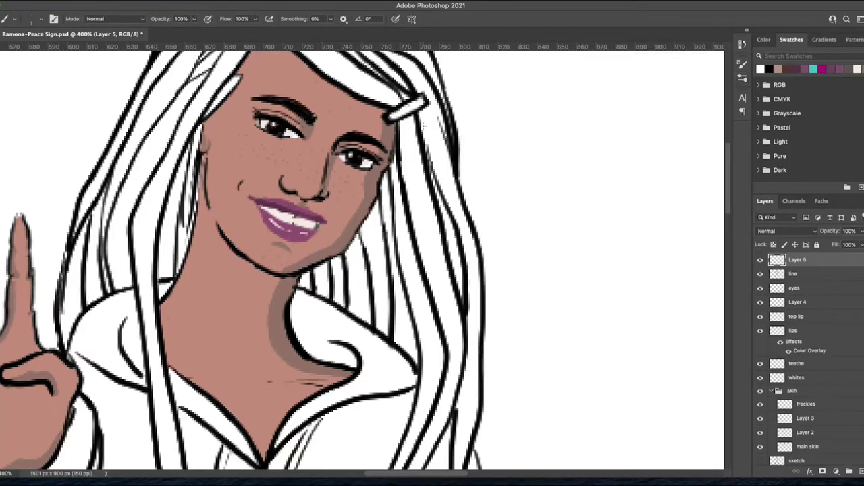
key("ctrl+minus")
key("ctrl+minus")
type("hair")
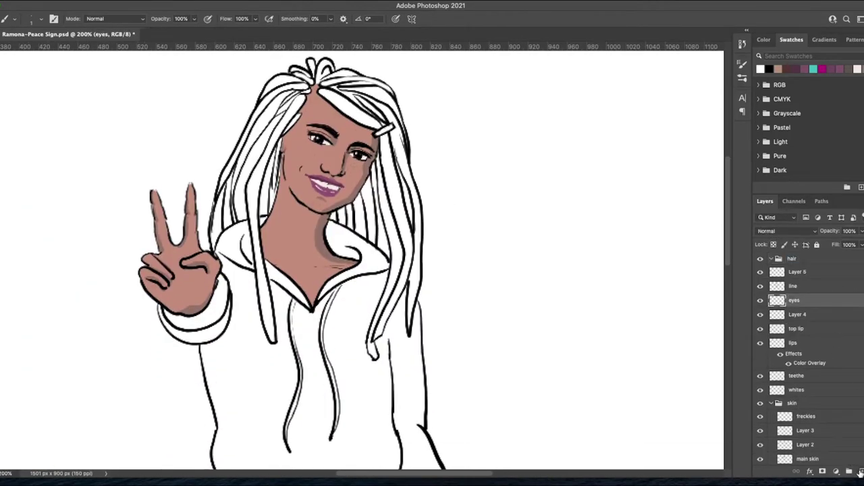
double_click(798, 272)
Rename Layer 5 to 'eyes brite', zoom in on the face, and undo the last change
type("eyes brite")
key("Return")
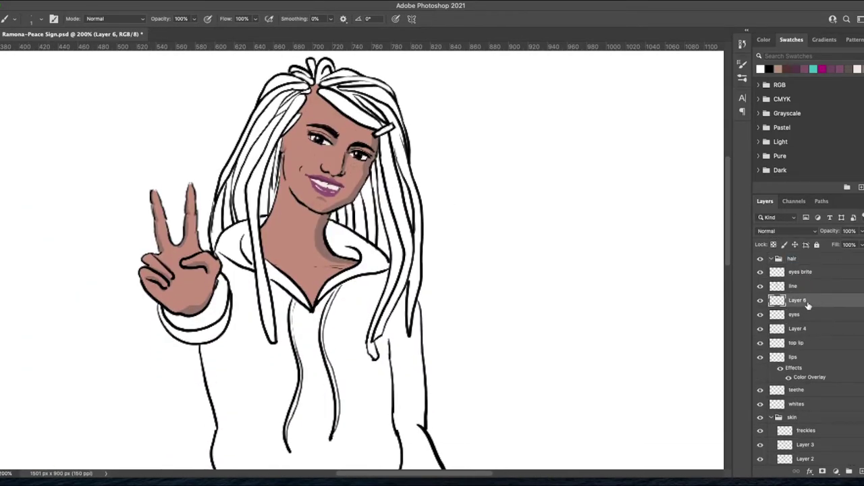
key("ctrl+shift+alt+n")
key("ctrl+plus")
key("ctrl+plus")
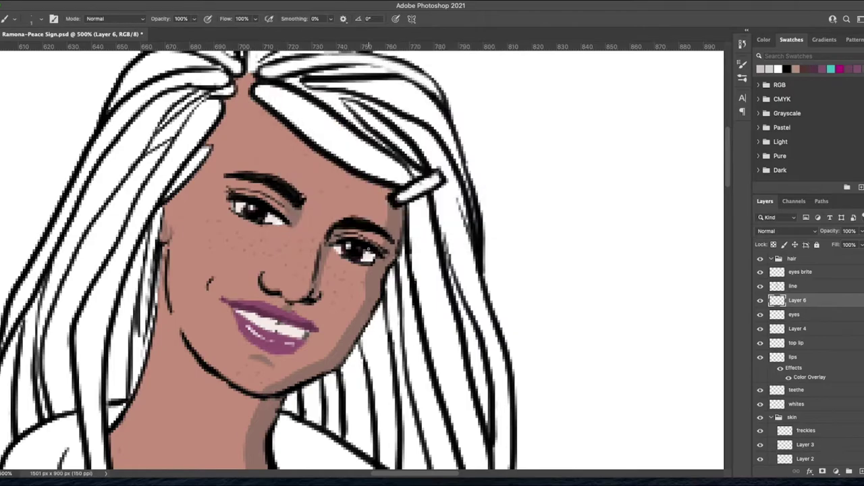
key("ctrl+z")
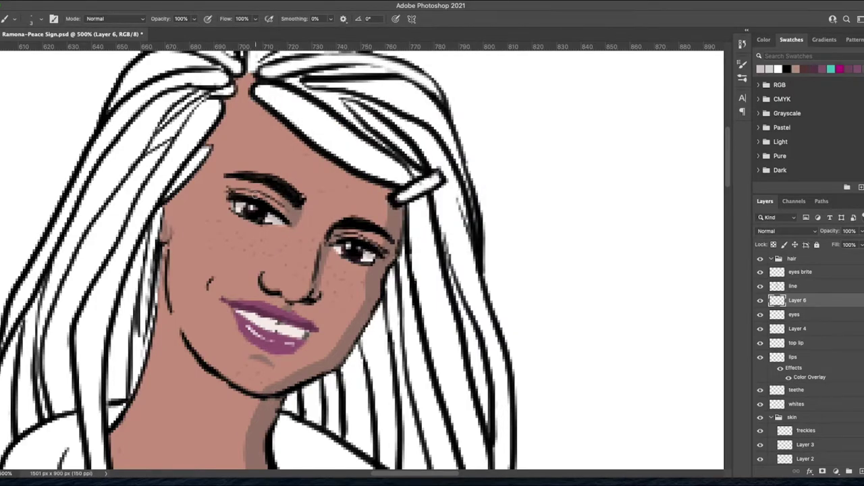
right_click(464, 236)
key("Escape")
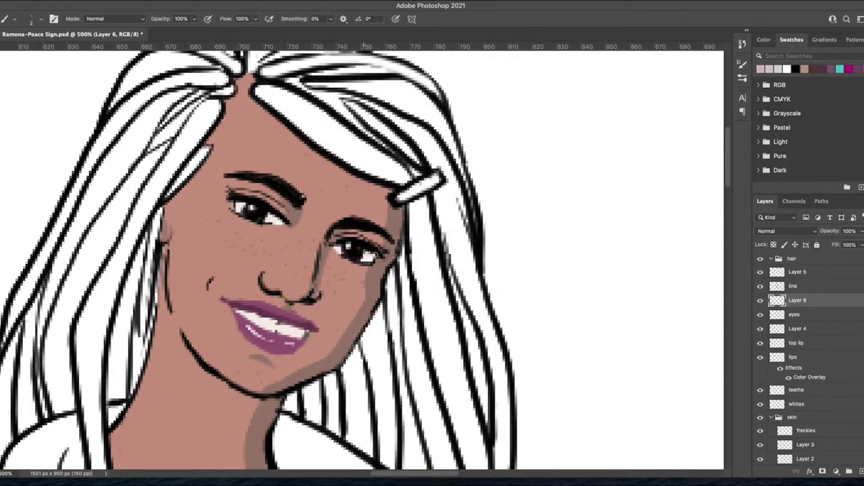
Add Layer 7 inside the hair group and paint sampled dark brown along the parting
left_click(791, 260)
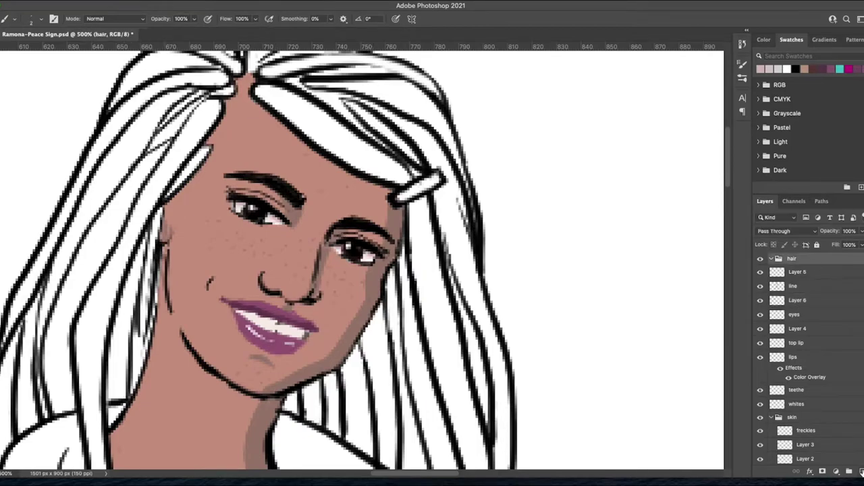
left_click(836, 470)
mouse_move(443, 473)
left_mouse_down()
mouse_move(312, 481)
mouse_move(436, 481)
left_mouse_up()
key("i")
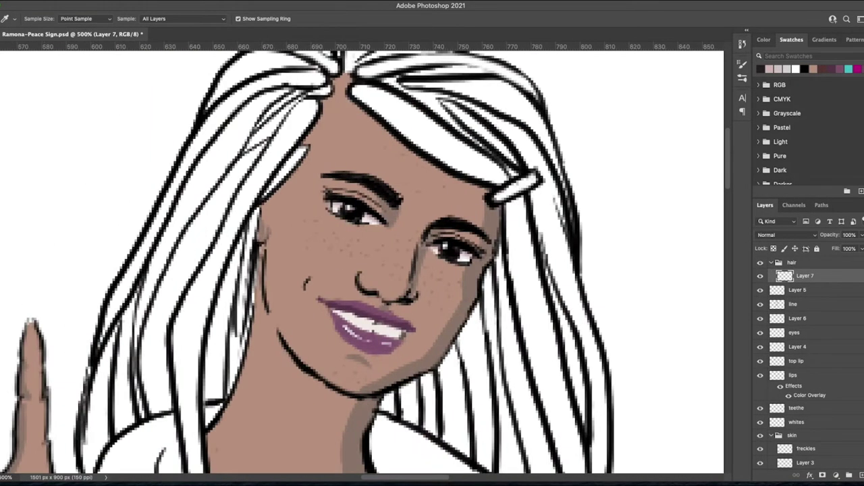
key("b")
left_click(743, 78)
left_click(743, 79)
left_click_drag(352, 85, 512, 180)
mouse_move(531, 223)
left_mouse_down()
mouse_move(473, 140)
mouse_move(392, 81)
mouse_move(314, 115)
mouse_move(526, 144)
left_mouse_up()
Move the line art above the hair group and paint dark brown over strands and crown
key("ctrl+[")
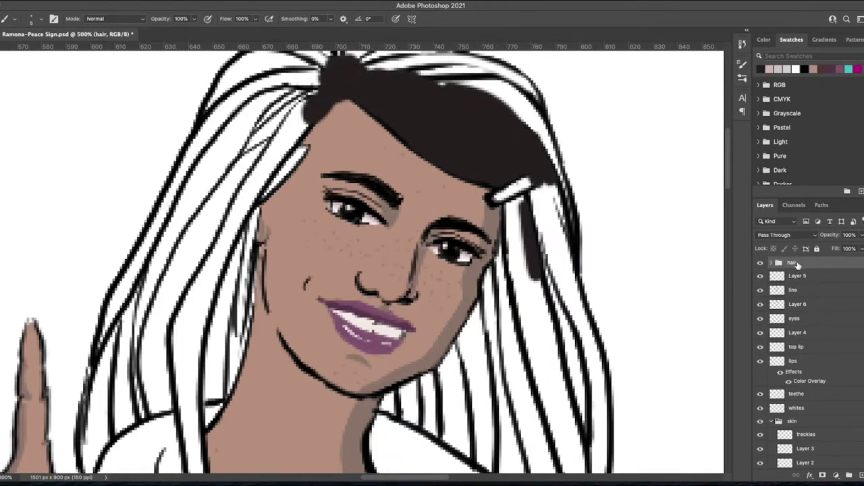
key("ctrl+[")
mouse_move(534, 189)
left_mouse_down()
mouse_move(544, 333)
mouse_move(574, 270)
mouse_move(601, 466)
left_mouse_up()
left_click_drag(473, 75, 569, 218)
mouse_move(488, 270)
left_mouse_down()
mouse_move(487, 317)
mouse_move(520, 466)
left_mouse_up()
mouse_move(308, 98)
left_mouse_down()
mouse_move(206, 264)
mouse_move(190, 351)
left_mouse_up()
mouse_move(304, 145)
left_mouse_down()
mouse_move(264, 202)
mouse_move(227, 368)
left_mouse_up()
left_click_drag(233, 270, 216, 377)
left_click_drag(230, 233, 219, 378)
left_click_drag(459, 364, 449, 436)
Fill the white crown and left hair strands with dark brown
scroll(419, 203, "up", 2)
mouse_move(513, 108)
left_mouse_down()
mouse_move(412, 101)
mouse_move(418, 80)
mouse_move(345, 58)
left_mouse_up()
scroll(418, 202, "up", 2)
mouse_move(344, 142)
left_mouse_down()
mouse_move(302, 153)
mouse_move(250, 202)
left_mouse_up()
key("ctrl+z")
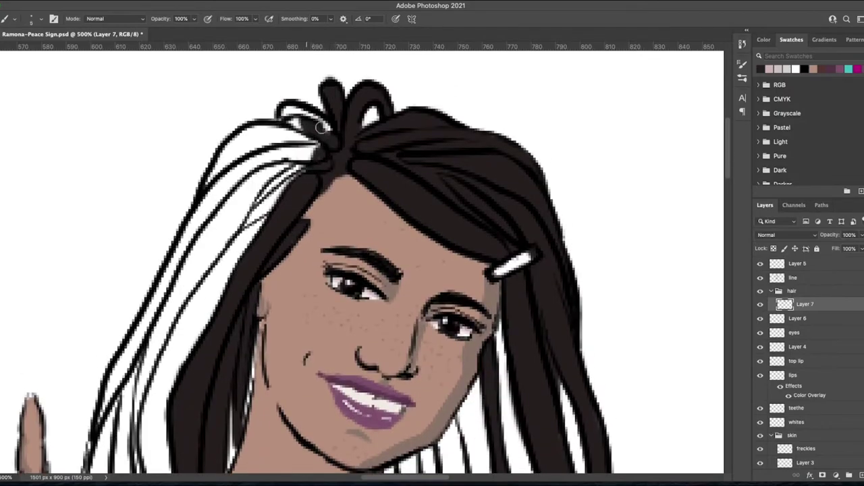
mouse_move(322, 127)
left_mouse_down()
mouse_move(271, 132)
mouse_move(232, 155)
mouse_move(101, 419)
left_mouse_up()
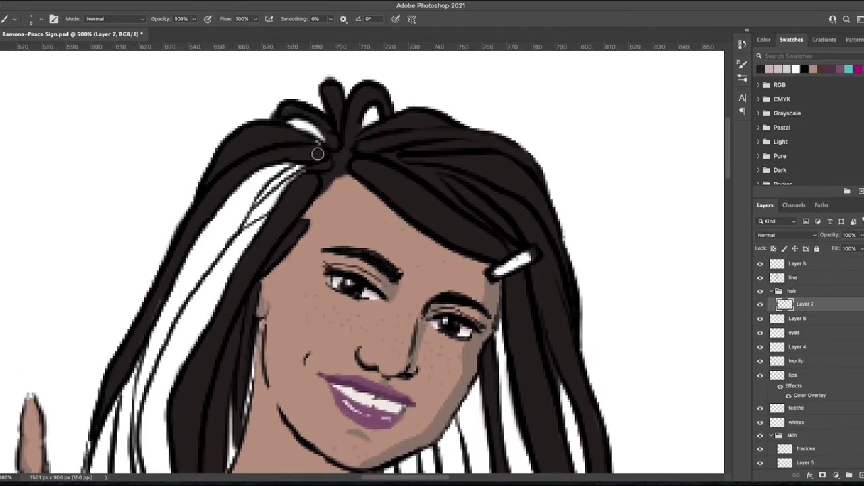
scroll(299, 161, "down", 4)
mouse_move(308, 110)
left_mouse_down()
mouse_move(267, 142)
mouse_move(168, 310)
mouse_move(157, 419)
left_mouse_up()
mouse_move(277, 88)
left_mouse_down()
mouse_move(148, 334)
mouse_move(135, 276)
left_mouse_up()
scroll(135, 284, "down", 3)
scroll(135, 284, "down", 7)
mouse_move(116, 135)
left_mouse_down()
mouse_move(133, 207)
mouse_move(104, 176)
mouse_move(83, 245)
left_mouse_up()
Fill the remaining strand gaps on both sides of the neck dark down to the collar
left_click_drag(427, 169, 431, 233)
left_click_drag(395, 188, 389, 211)
left_click_drag(574, 263, 561, 317)
scroll(569, 311, "down", 5)
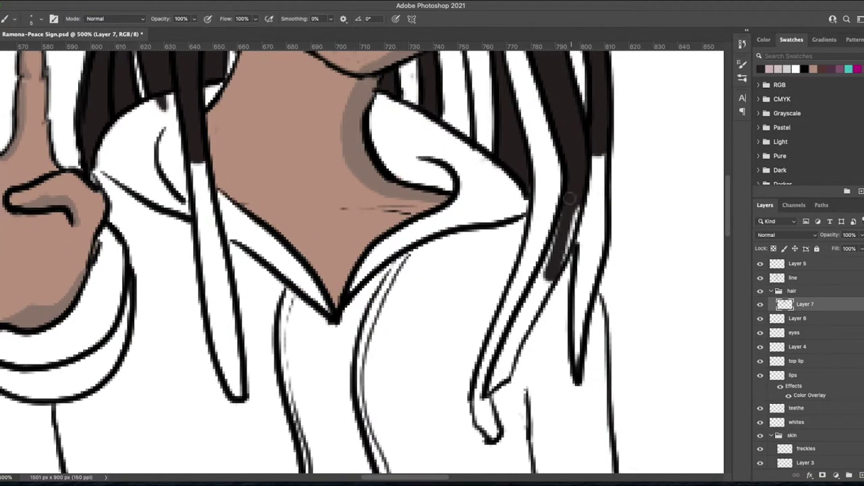
left_click_drag(569, 197, 489, 390)
left_click_drag(601, 157, 580, 366)
left_click_drag(196, 162, 226, 294)
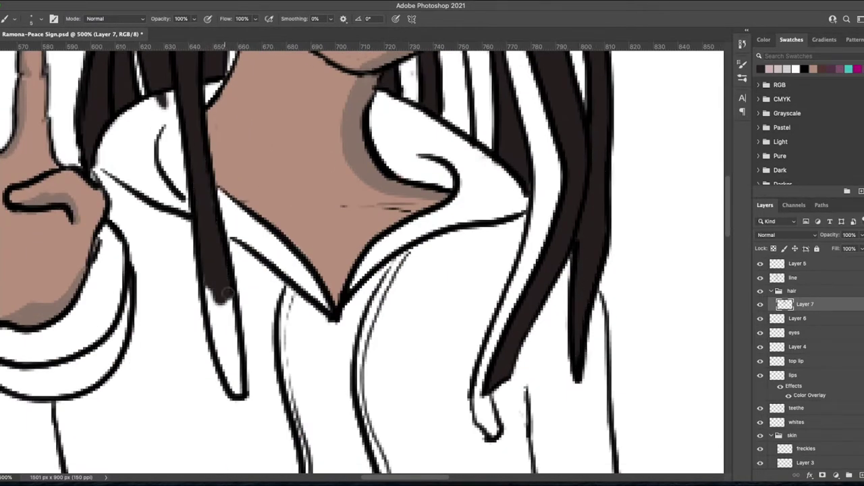
scroll(226, 294, "up", 4)
scroll(226, 295, "up", 6)
left_click(849, 476)
Pick a lighter brown and paint highlights down the right hair strand
left_click(307, 158)
left_click(506, 62)
left_click_drag(515, 249, 533, 338)
left_click_drag(499, 121, 540, 351)
left_click_drag(527, 283, 534, 459)
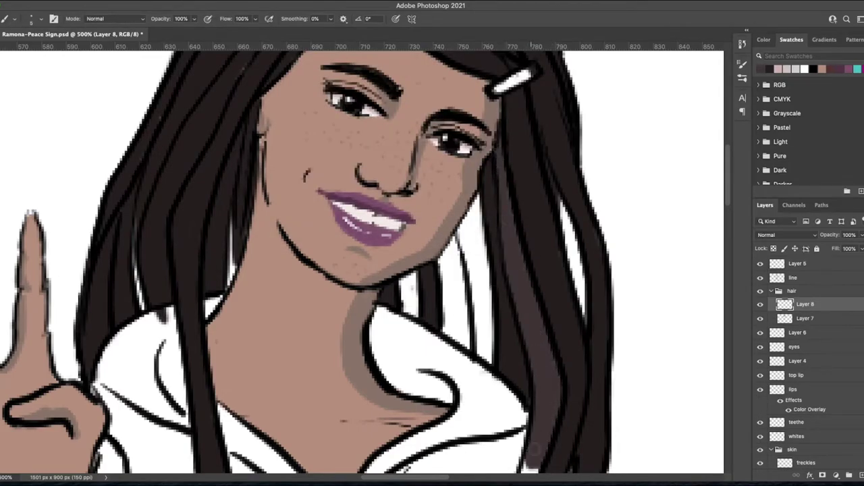
Brush lighter brown into the white hair gaps beside the neck
scroll(527, 226, "down", 11)
left_click_drag(527, 226, 487, 424)
scroll(487, 424, "up", 15)
left_click_drag(466, 312, 478, 370)
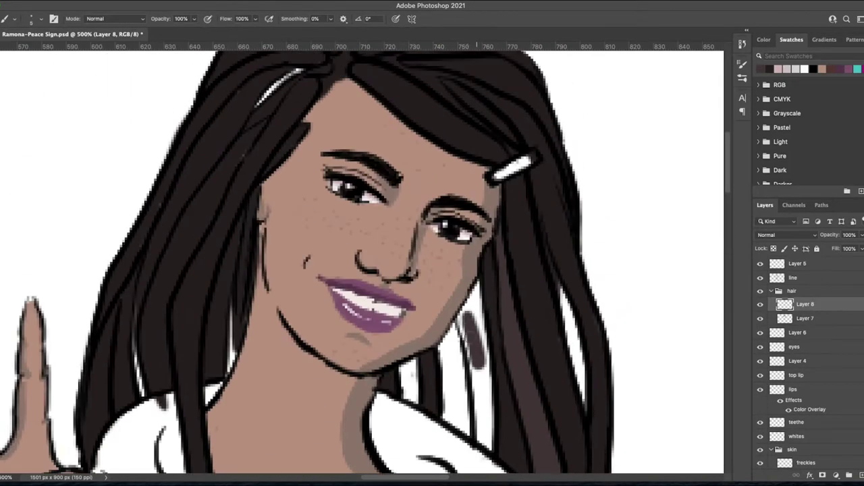
left_click_drag(466, 297, 490, 439)
left_click_drag(483, 402, 493, 449)
left_click_drag(446, 324, 449, 425)
left_click_drag(449, 378, 456, 429)
key("e")
key("b")
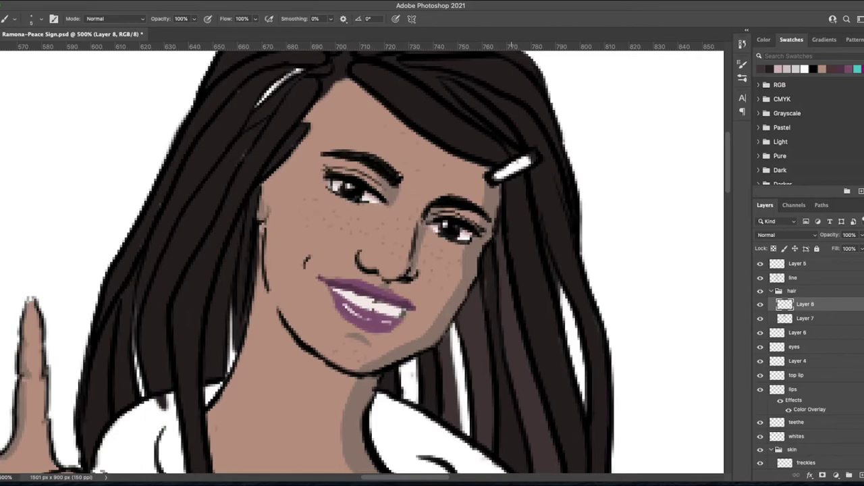
Check the line and teeth layers, then return to Layer 8 in the hair group
scroll(582, 124, "right", 2)
left_click(800, 277)
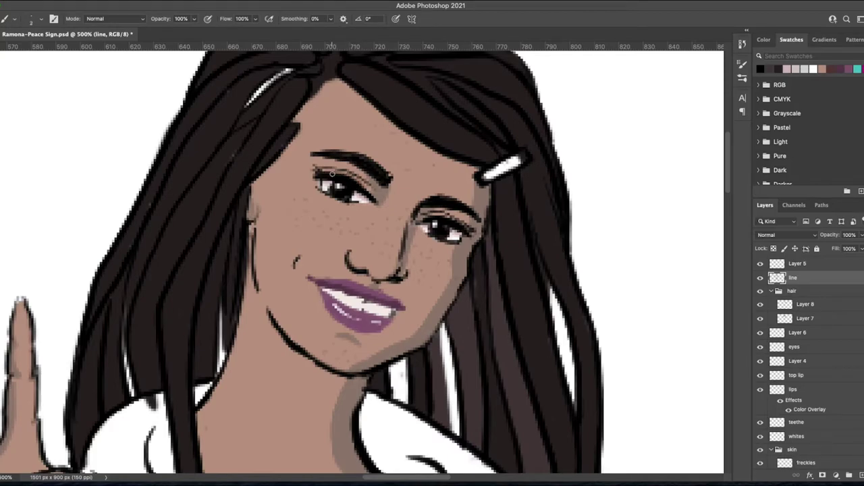
left_click(398, 316, "ctrl")
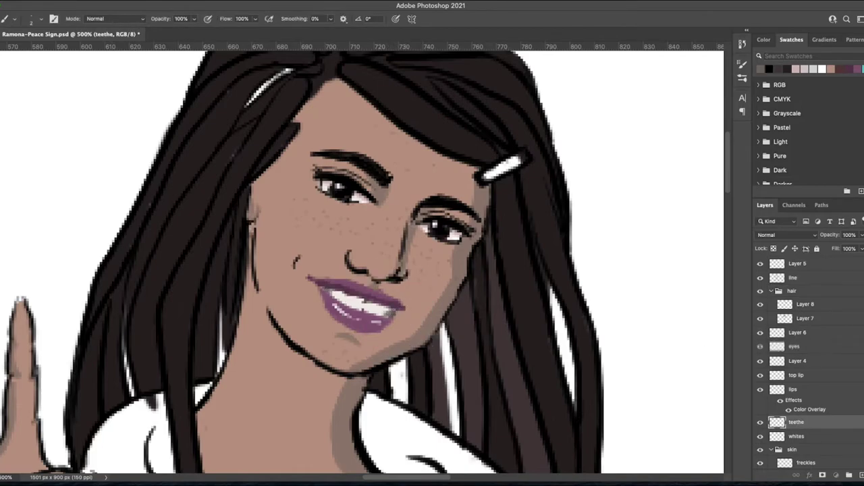
left_click(510, 354, "ctrl")
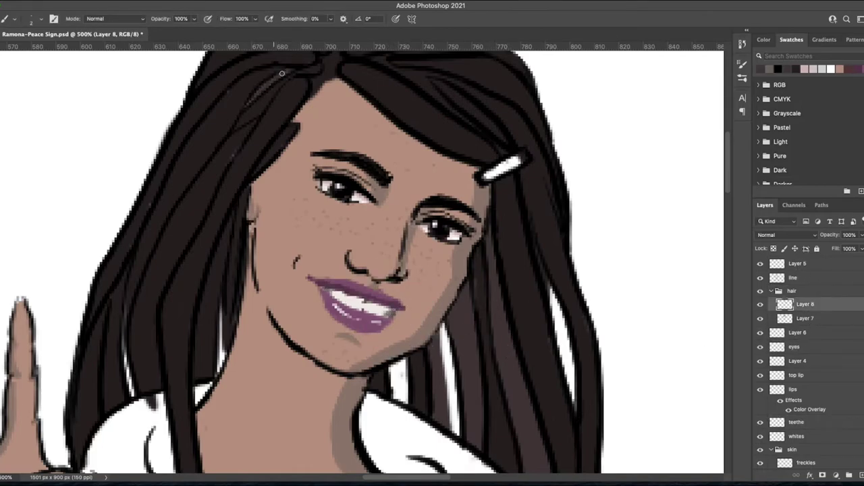
scroll(730, 174, "up", 3)
scroll(729, 174, "down", 1)
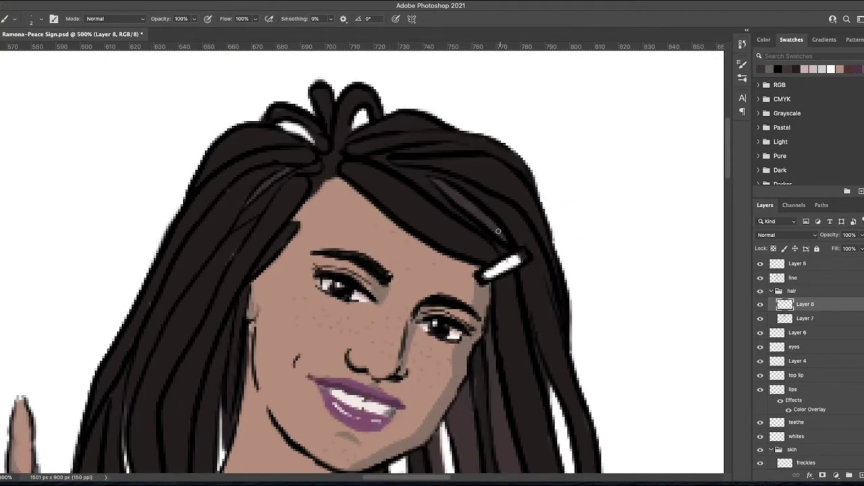
Paint dark over the white gaps left of the bun and inside its loop
left_click_drag(281, 126, 317, 142)
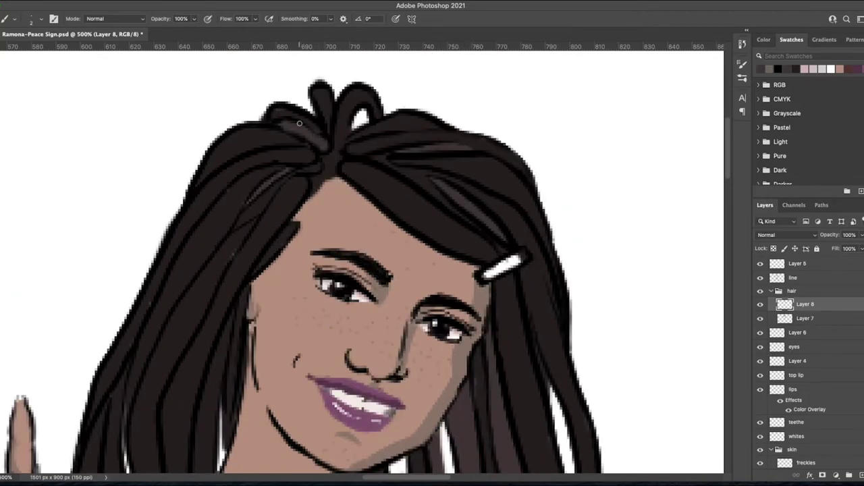
left_click_drag(368, 122, 352, 129)
scroll(729, 203, "down", 5)
Switch to the line layer and scroll to review the face
left_click(793, 278)
left_click_drag(441, 291, 449, 351)
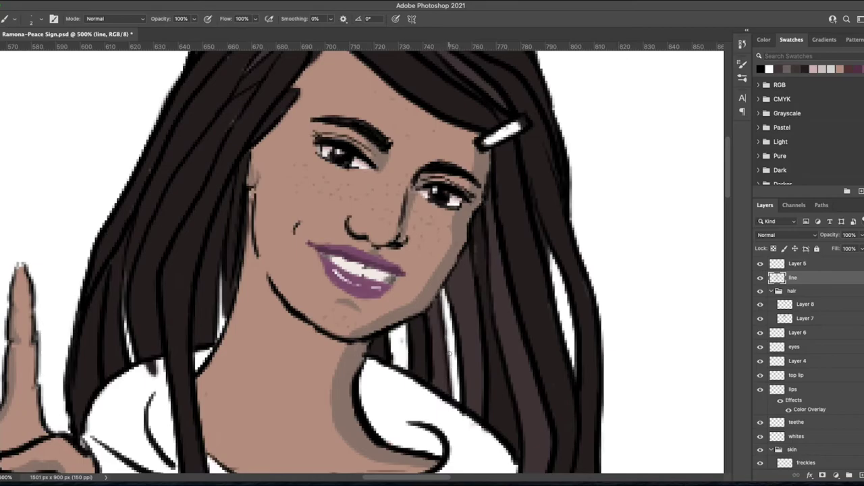
scroll(729, 176, "up", 4)
scroll(729, 176, "up", 1)
scroll(729, 176, "down", 6)
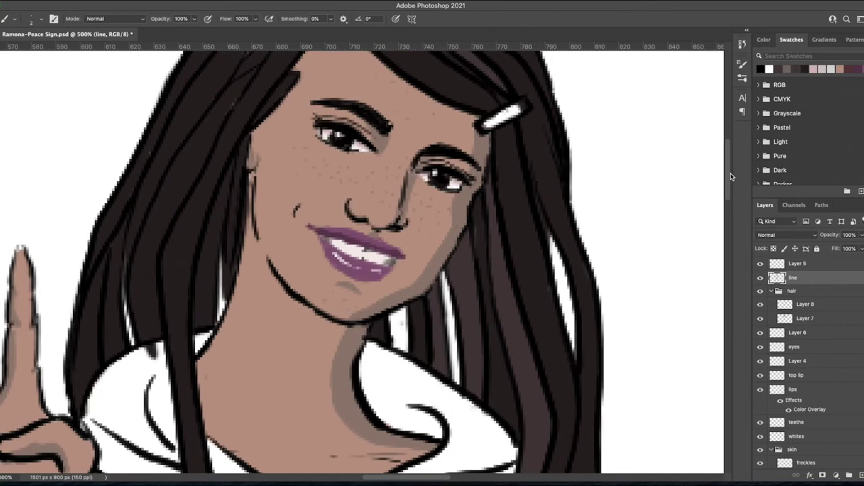
scroll(730, 176, "down", 4)
scroll(730, 177, "up", 4)
scroll(730, 176, "up", 1)
scroll(730, 176, "up", 2)
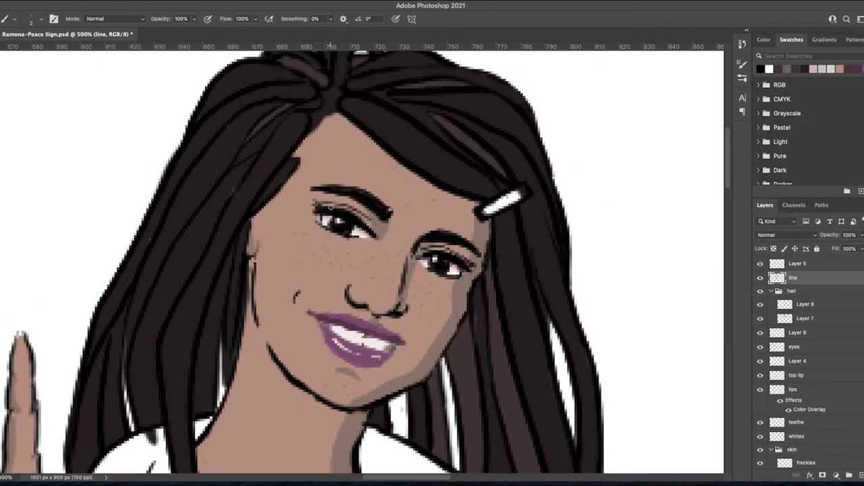
Lasso the nose and adjust it with Free Transform
key("l")
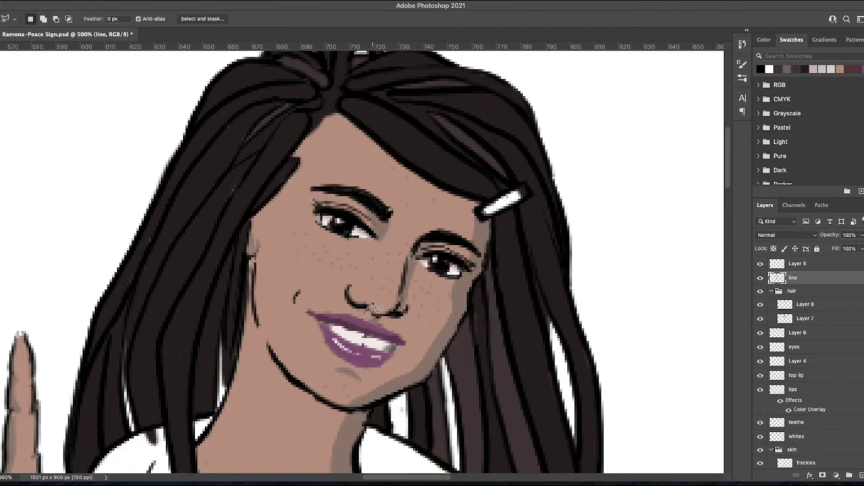
left_click_drag(365, 314, 365, 312)
key("ctrl+t")
left_click(465, 18)
Add a layer named 'barette' and paint the hair clip teal
left_click(805, 304)
key("ctrl+shift+alt+n")
double_click(805, 304)
type("barette")
key("Return")
key("b")
left_click_drag(484, 213, 522, 193)
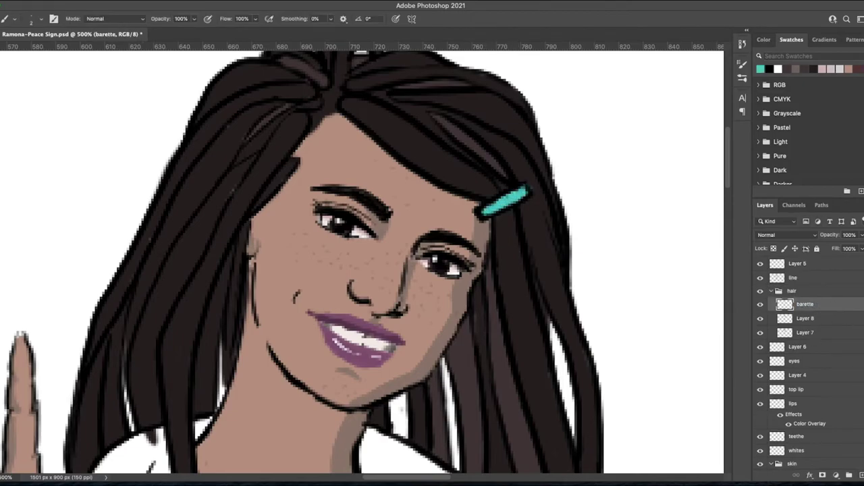
Add a new layer above Layer 2 at 59% opacity, then select Layer 7
scroll(805, 337, "down", 5)
left_click(805, 404)
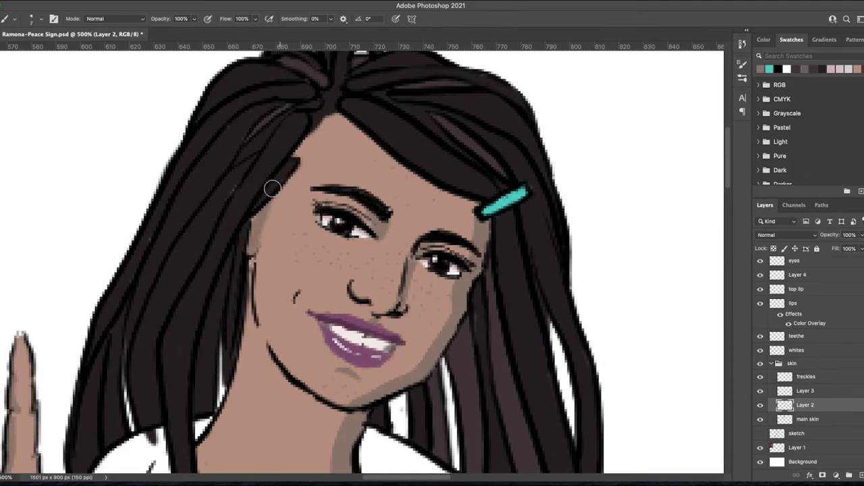
key("ctrl+shift+alt+n")
left_click_drag(830, 236, 842, 242)
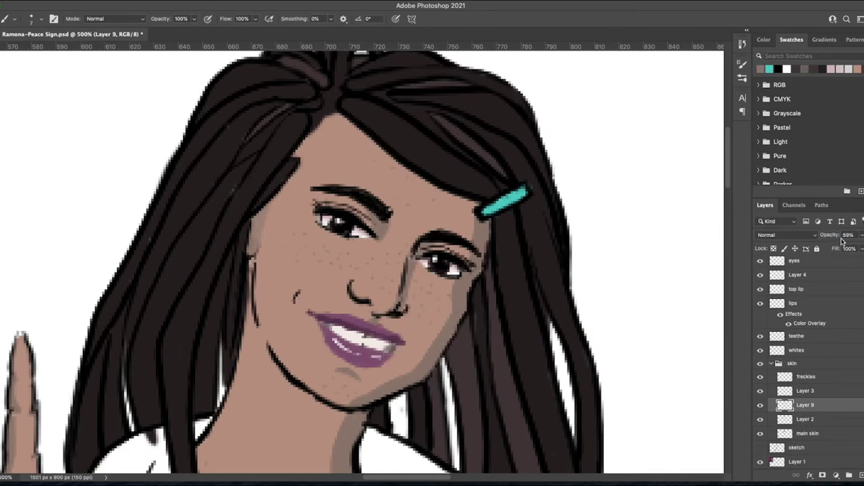
scroll(805, 337, "up", 5)
left_click(805, 333)
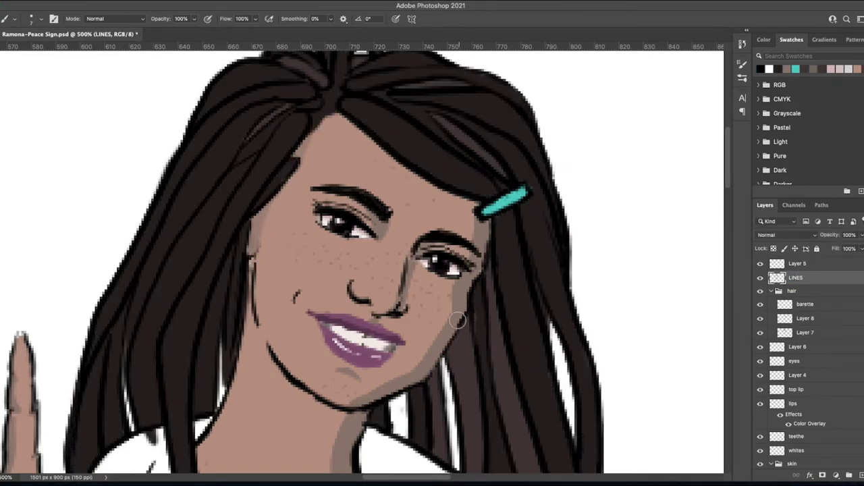
Pick a lighter brown painting colour and a brush preset for the hair shading
key("e")
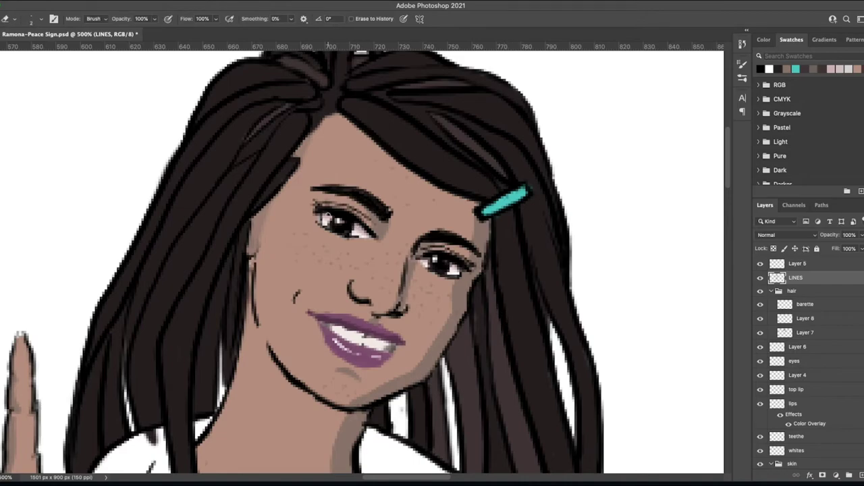
key("b")
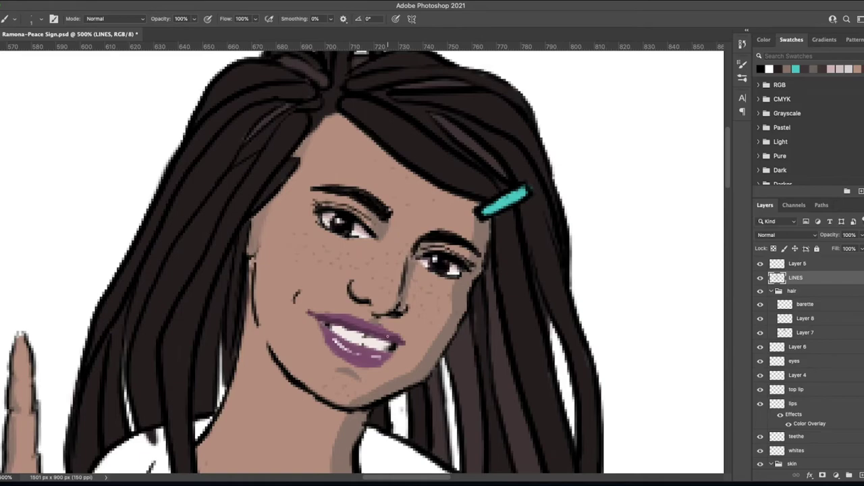
left_click(287, 165)
key("Return")
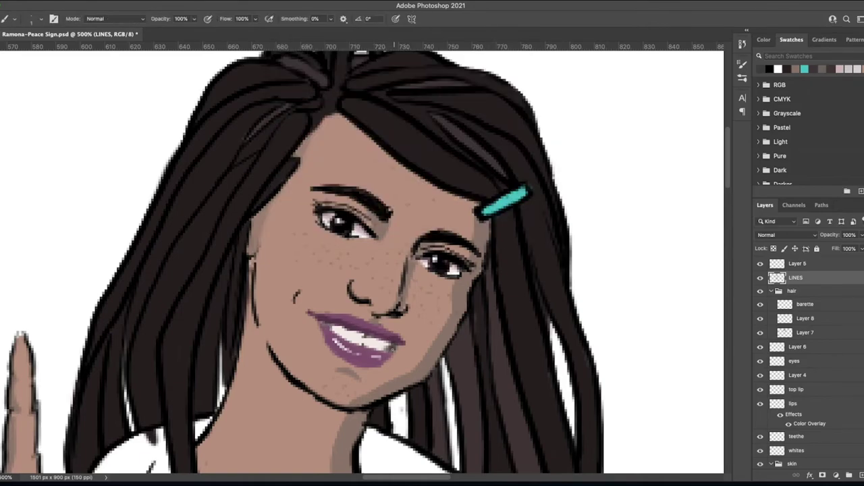
key("l")
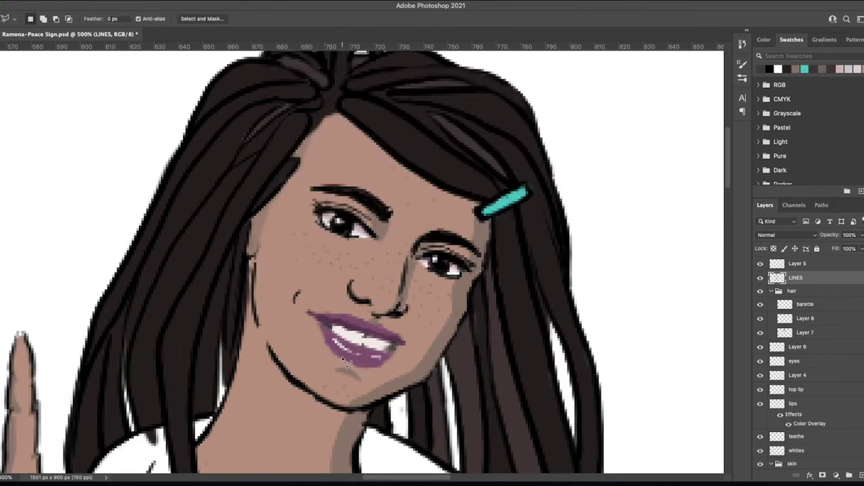
key("i")
left_click(328, 227)
key("b")
left_click(742, 63)
Paint lighter brown streaks down the left hair strands on Layers 8 and 7, then zoom out to 200%
left_click(716, 61)
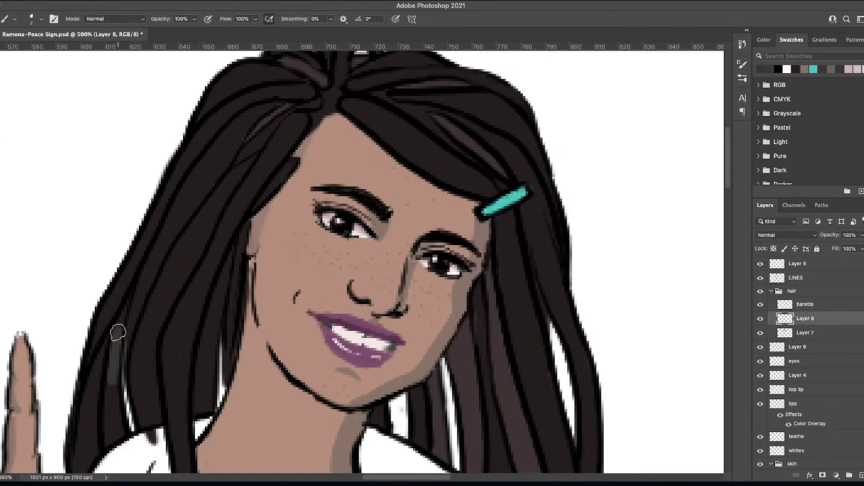
left_click_drag(113, 331, 120, 436)
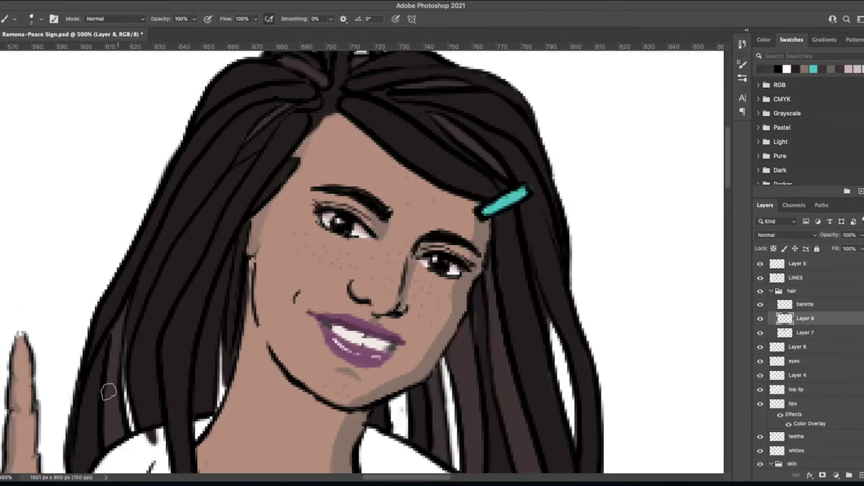
mouse_move(233, 179)
left_mouse_down()
mouse_move(197, 216)
mouse_move(140, 409)
left_mouse_up()
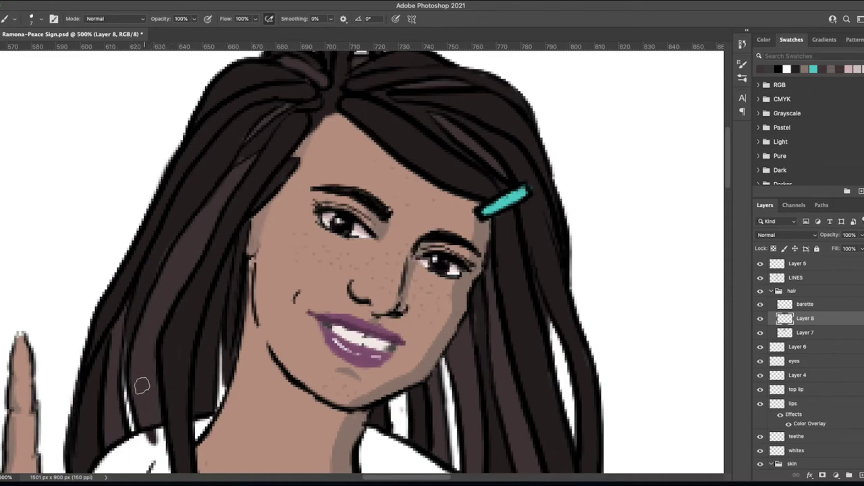
key("e")
key("alt+bracketleft")
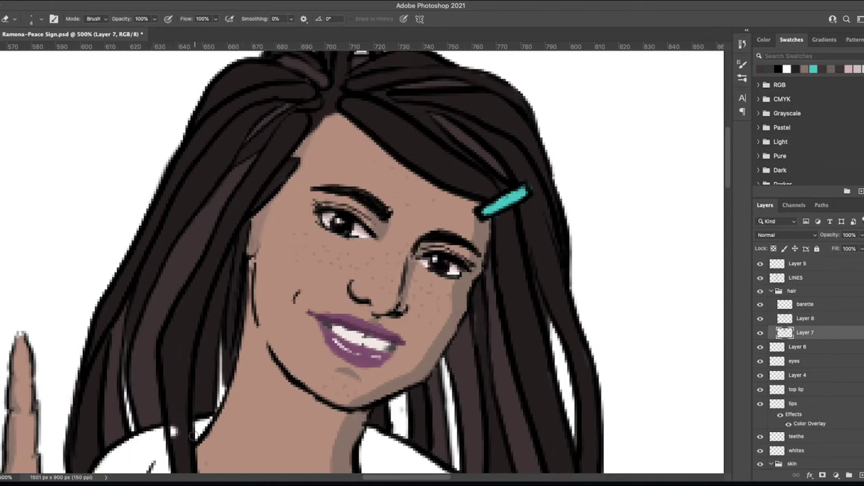
key("b")
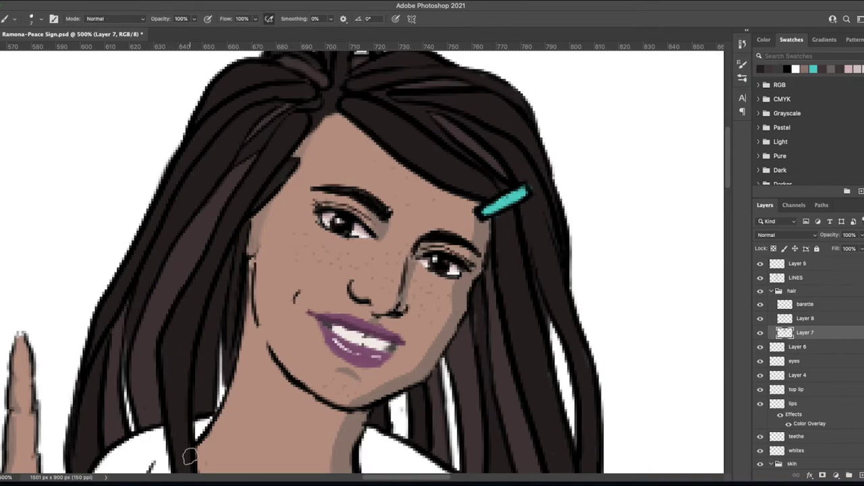
left_click_drag(298, 149, 297, 144)
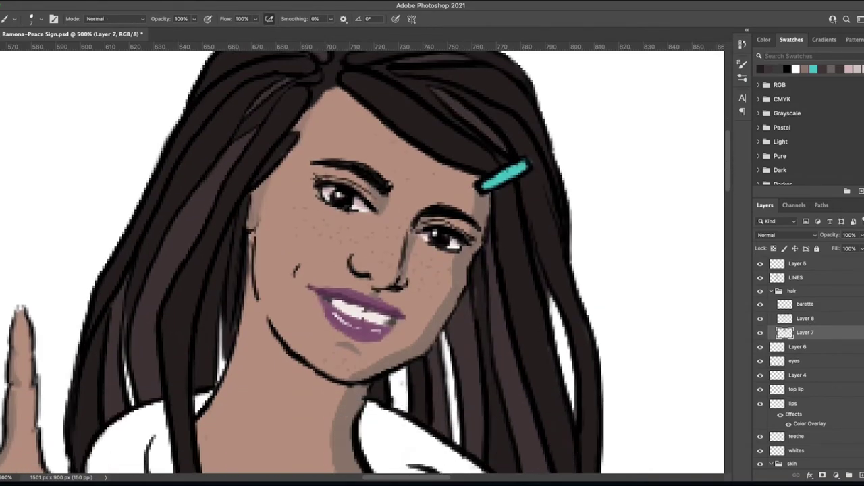
key("ctrl+minus")
key("ctrl+minus")
key("ctrl+minus")
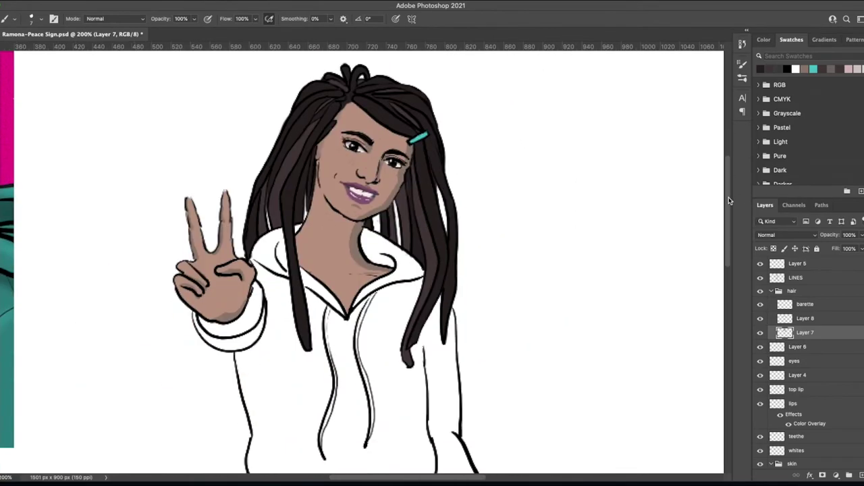
On Layer 3, use a soft round 25 px brush at 60% opacity for the cheek blush
scroll(810, 365, "down", 2)
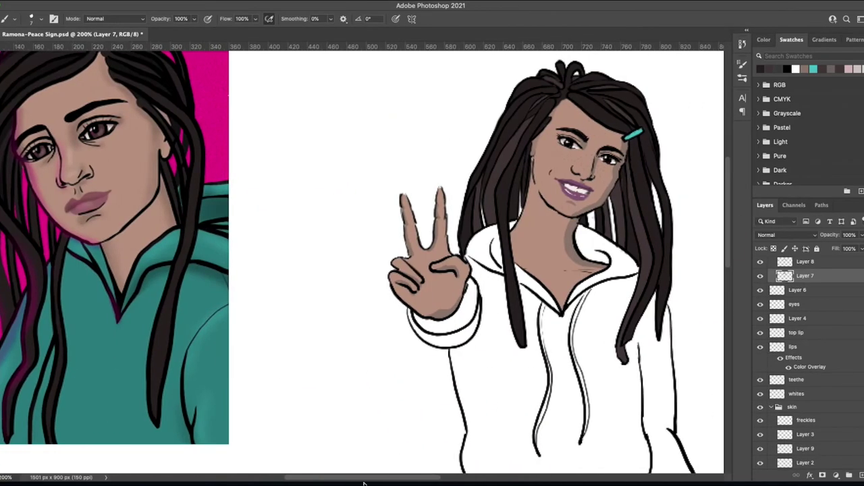
scroll(365, 263, "left", 5)
scroll(829, 384, "down", 4)
left_click(829, 381)
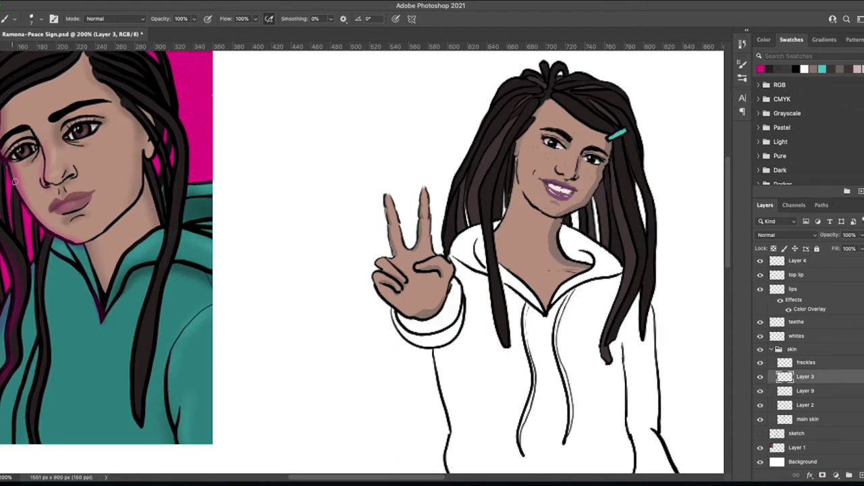
right_click(486, 88)
left_click_drag(486, 90, 481, 90)
key("6")
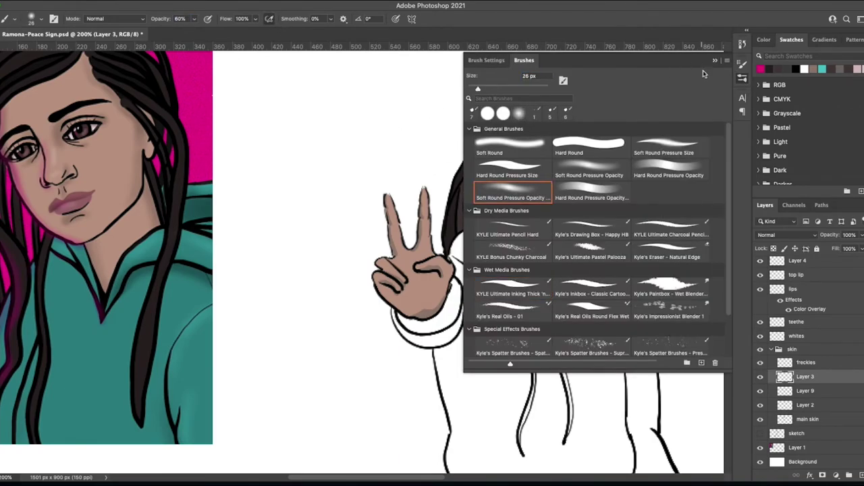
left_click(409, 143)
key("bracketleft")
scroll(574, 203, "down", 3)
scroll(853, 336, "up", 5)
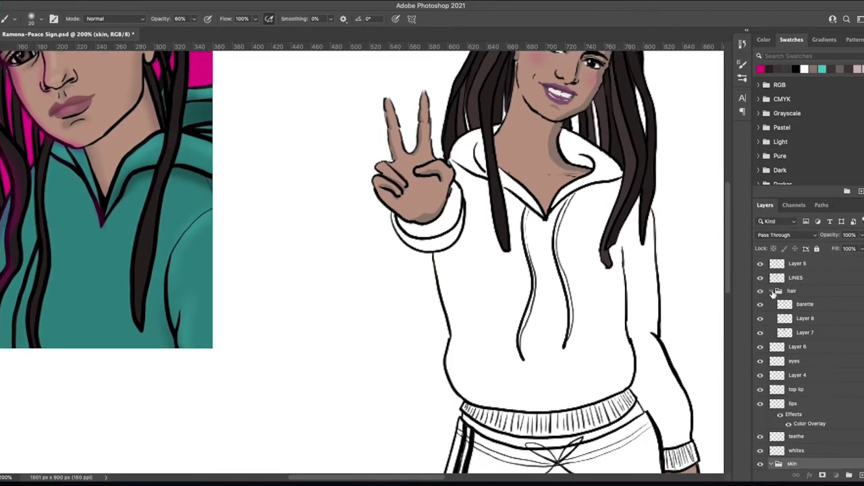
On the top layer, raise brush opacity to 100% and start painting the hoodie pink
left_click(817, 292)
right_click(491, 309)
key("Escape")
left_click_drag(473, 250, 472, 358)
key("0")
mouse_move(503, 256)
left_mouse_down()
mouse_move(492, 331)
mouse_move(449, 290)
mouse_move(460, 339)
mouse_move(507, 309)
mouse_move(628, 360)
mouse_move(625, 398)
mouse_move(473, 416)
mouse_move(622, 405)
mouse_move(669, 457)
mouse_move(645, 203)
left_mouse_up()
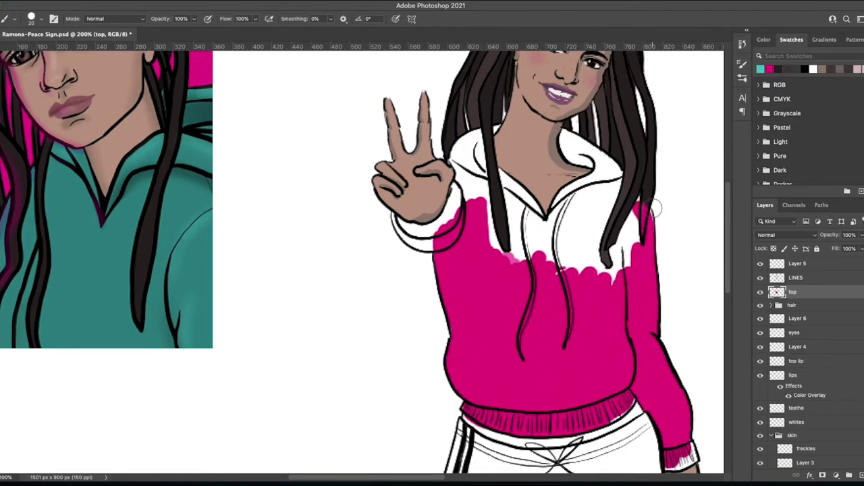
Paint the sleeve and upper hoodie pink, then fill white gaps along sleeve, hood and collar
left_click_drag(794, 292, 793, 312)
mouse_move(643, 214)
left_mouse_down()
mouse_move(530, 275)
mouse_move(486, 190)
mouse_move(413, 234)
mouse_move(472, 150)
mouse_move(466, 156)
mouse_move(608, 172)
mouse_move(567, 135)
mouse_move(587, 169)
left_mouse_up()
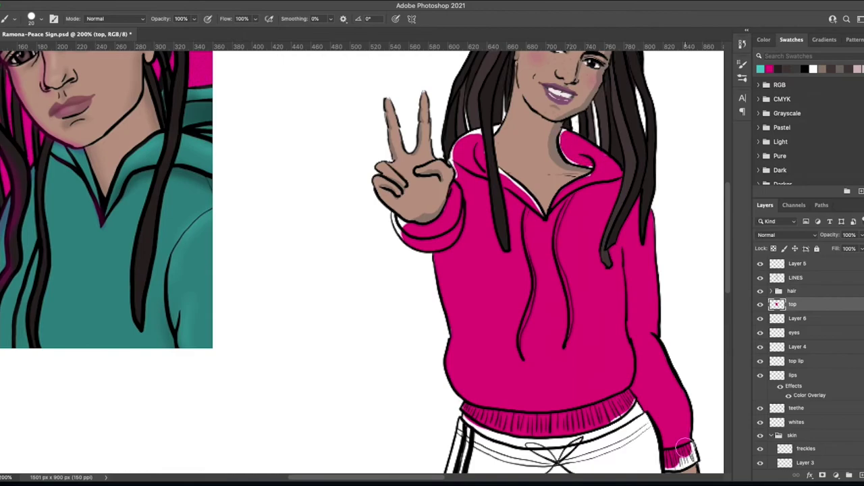
scroll(588, 168, "down", 2)
key("[")
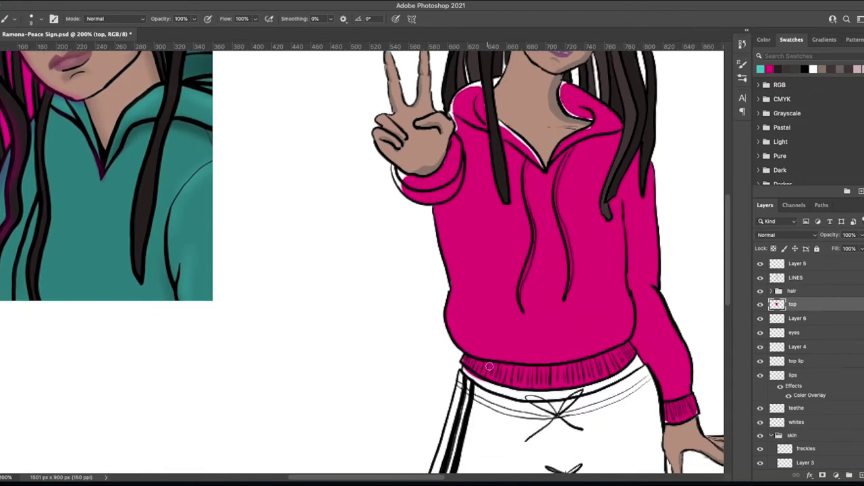
mouse_move(400, 192)
left_mouse_down()
mouse_move(394, 170)
mouse_move(415, 196)
left_mouse_up()
left_click_drag(451, 115, 501, 78)
left_click_drag(559, 82, 589, 129)
Clean up stray pink and select the main skin layer
key("e")
key("b")
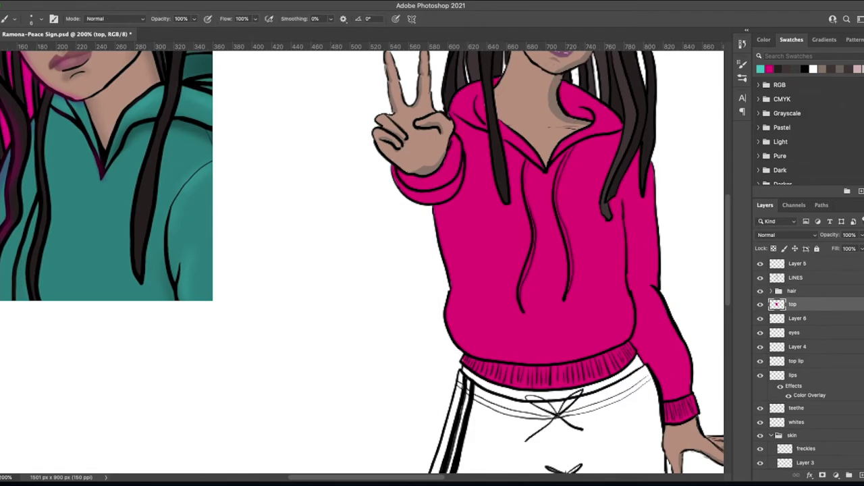
scroll(811, 372, "down", 3)
left_click(811, 435)
scroll(635, 368, "up", 2)
scroll(527, 270, "down", 1)
Paint brown skin into the waist gap under the hoodie hem, rotating the view and turning it back upright
mouse_move(534, 233)
left_mouse_down()
mouse_move(520, 223)
mouse_move(527, 214)
mouse_move(472, 260)
mouse_move(409, 267)
left_mouse_up()
key("r")
mouse_move(408, 267)
left_mouse_down()
mouse_move(351, 263)
mouse_move(349, 324)
mouse_move(354, 223)
mouse_move(381, 180)
mouse_move(395, 179)
left_mouse_up()
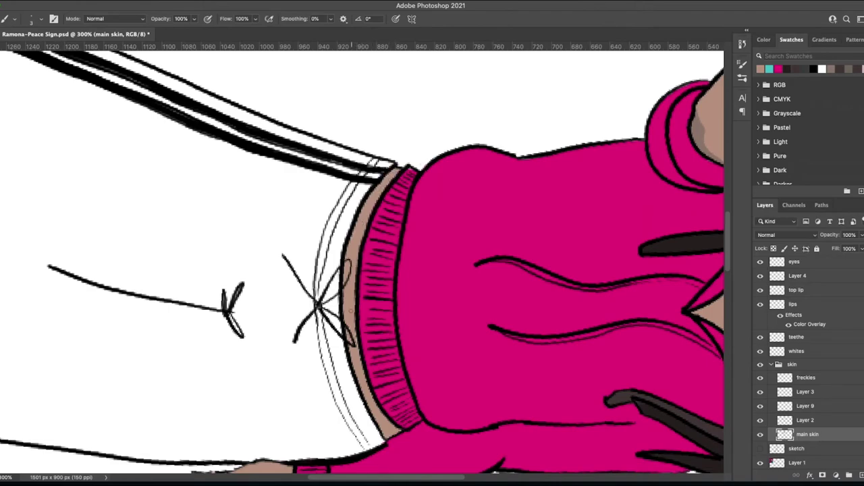
left_click_drag(483, 155, 293, 183)
scroll(293, 183, "up", 10)
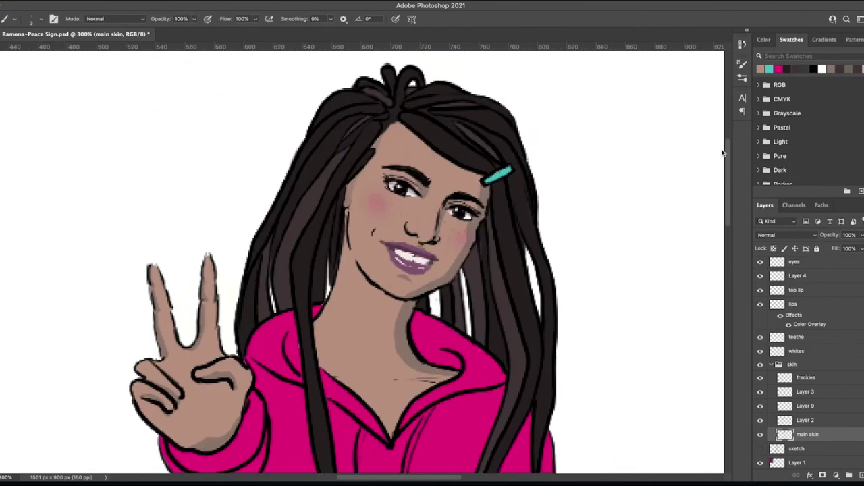
Change the lips layer's Color Overlay to a darker magenta
double_click(809, 324)
left_click_drag(445, 6, 446, 237)
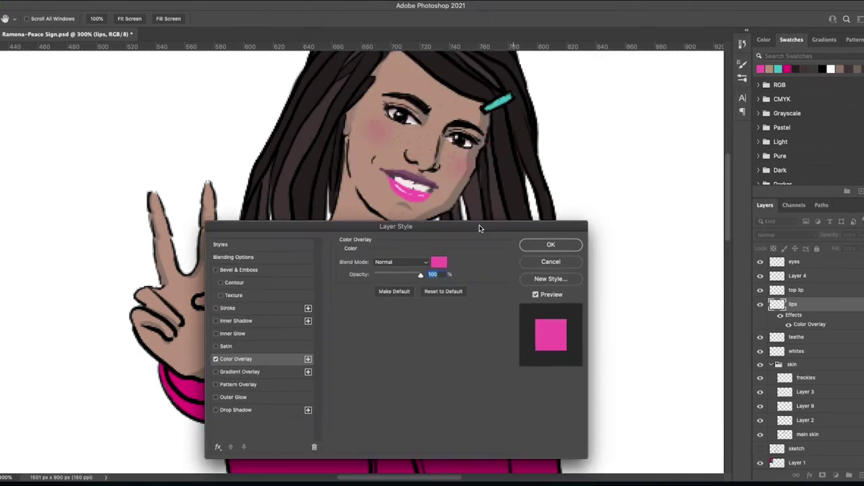
left_click(492, 273)
left_click(364, 108)
key("Return")
left_click(492, 273)
key("Return")
key("Return")
Show the top lip layer, give it the same Color Overlay, and add a new layer above it
left_click(761, 291)
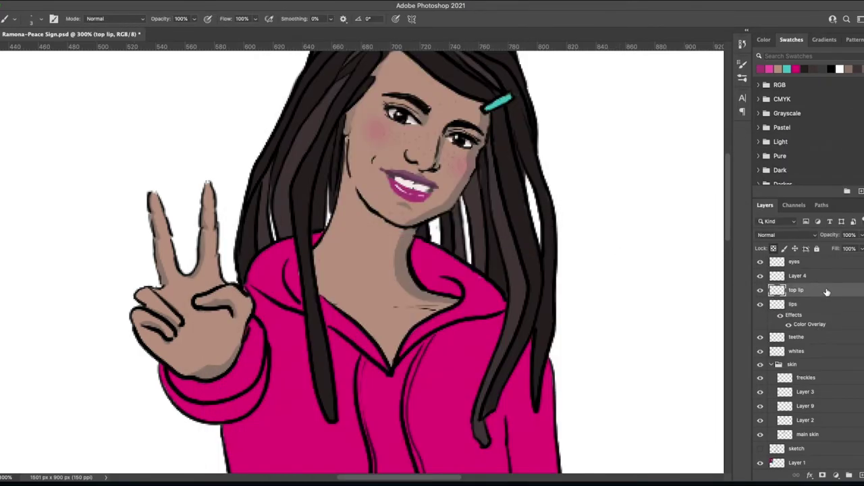
left_click(810, 476)
left_click(827, 426)
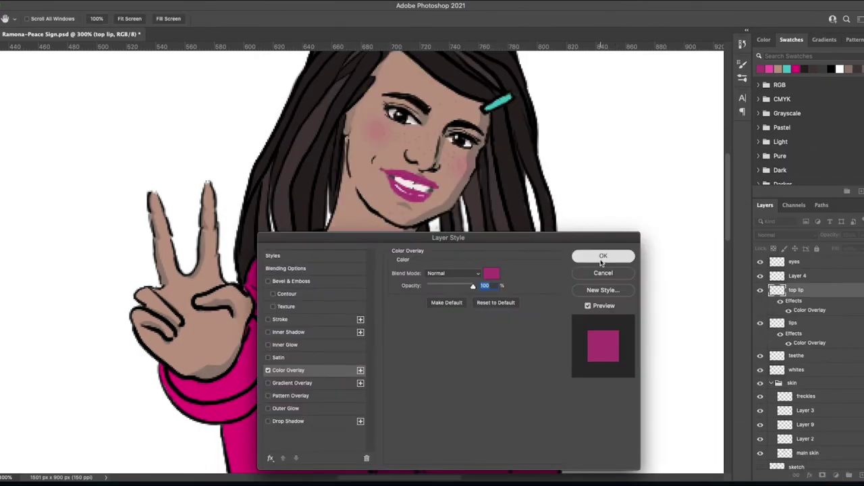
left_click(606, 258)
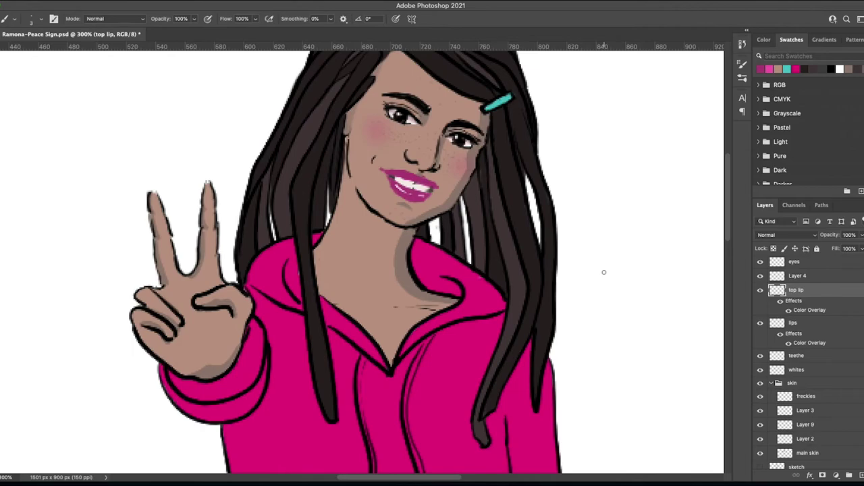
left_click(850, 476)
Hide top lip and repaint the upper lip pink on Layer 10, tidying it with the eraser
left_click(511, 79)
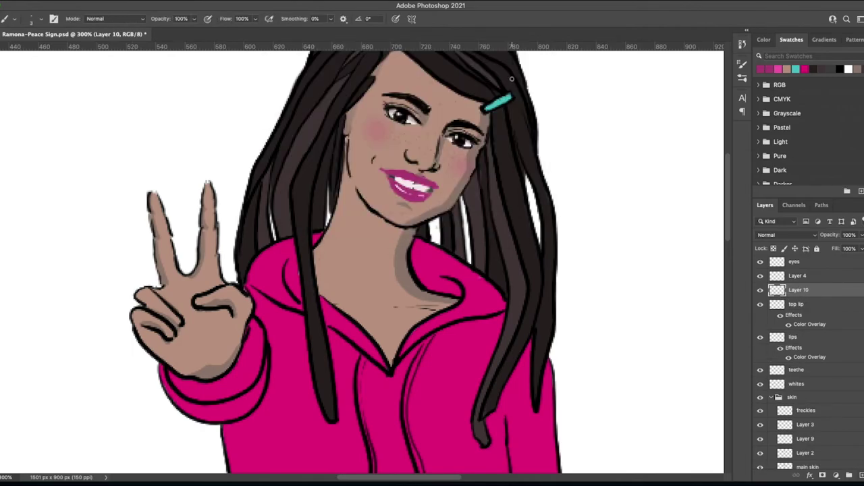
key("ctrl+plus")
left_click(760, 304)
left_click_drag(395, 262, 459, 268)
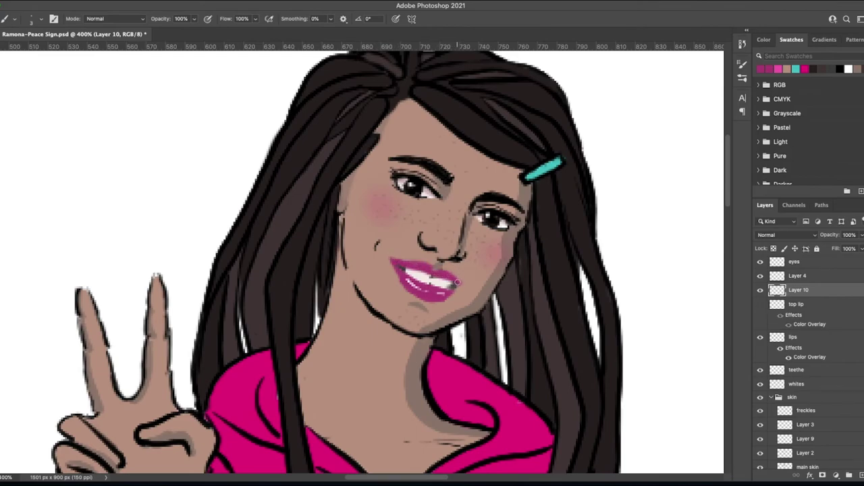
key("e")
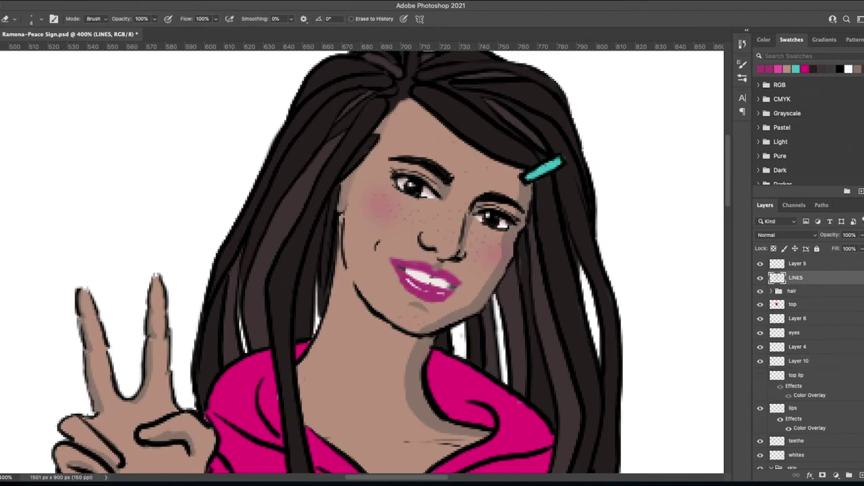
left_click(810, 361)
scroll(810, 336, "down", 3)
key("b")
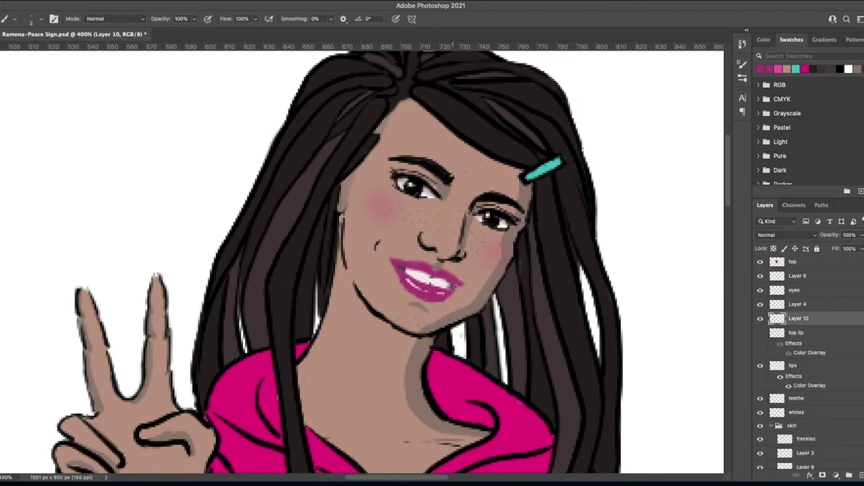
key("e")
key("b")
scroll(811, 317, "up", 3)
Erase stray line art on the LINES layer and dab a white highlight on the left eye
left_click(797, 278)
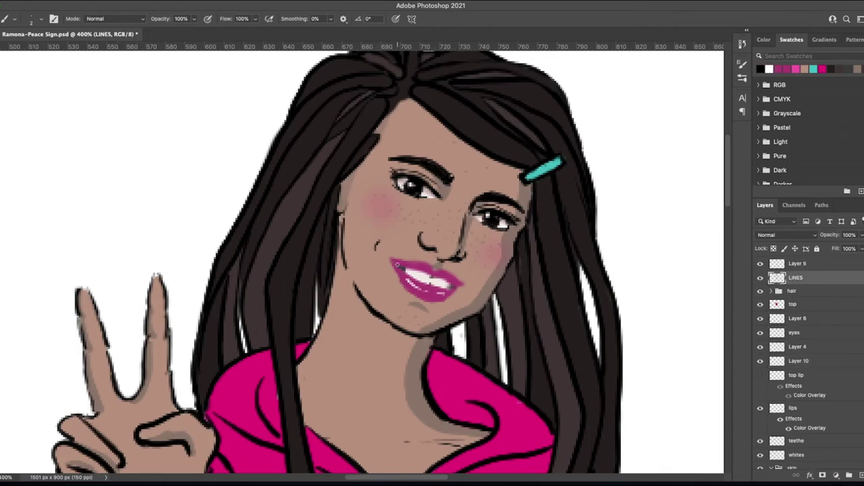
key("e")
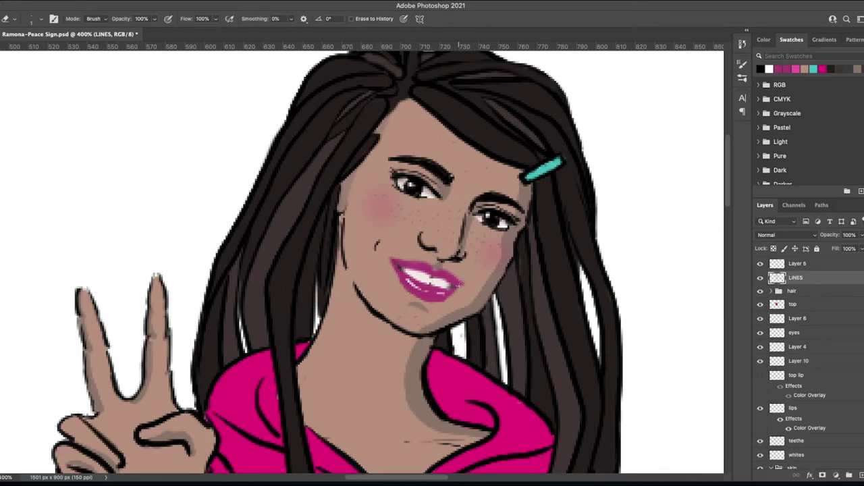
key("b")
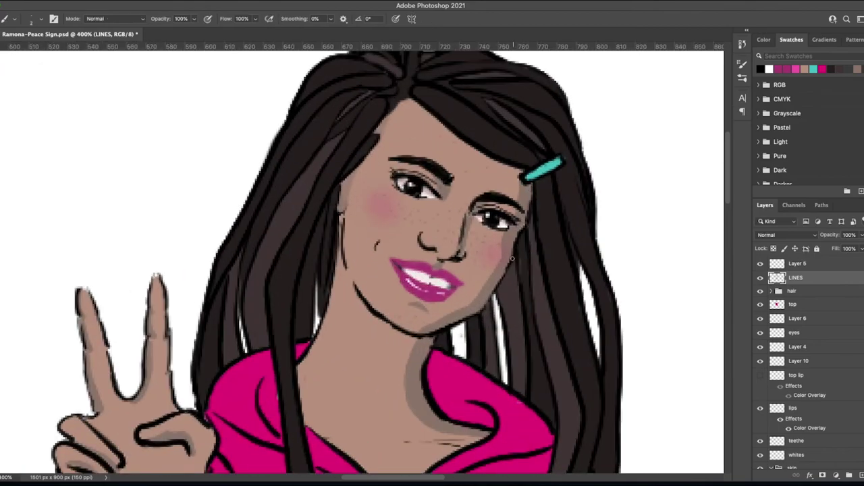
key("F5")
key("F5")
left_click(412, 181)
Add a new Layer 11 above the main skin layer
key("ctrl+0")
key("ctrl+plus")
key("ctrl+plus")
scroll(574, 195, "up", 3)
left_click(807, 419)
left_click(849, 476)
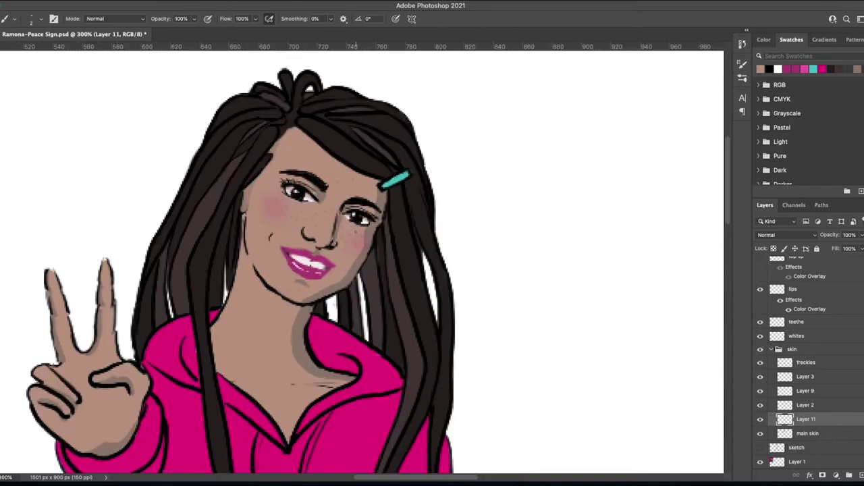
Softly shade the chin and neck in light brown at 61% brush opacity on Layer 11
left_click(807, 363)
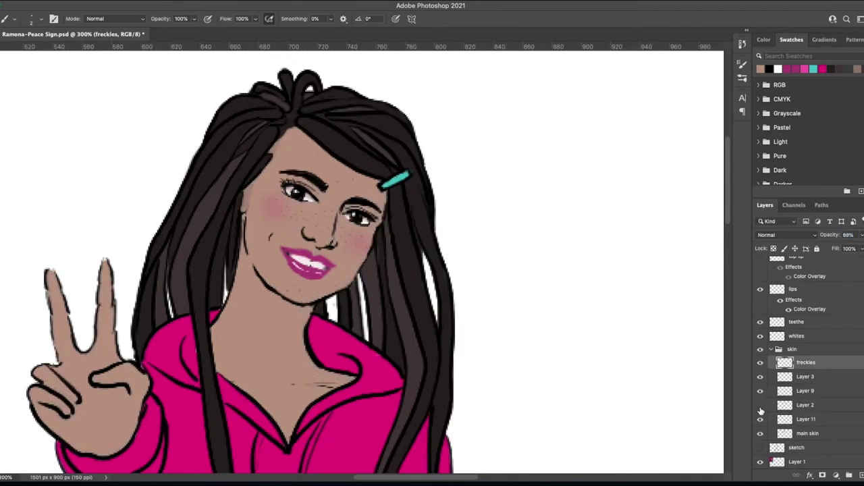
left_click(805, 405)
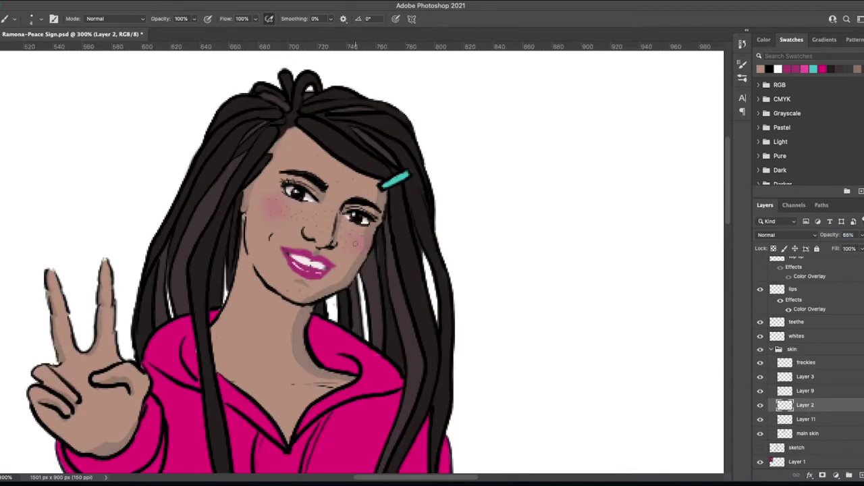
left_click(761, 420)
key("6")
key("1")
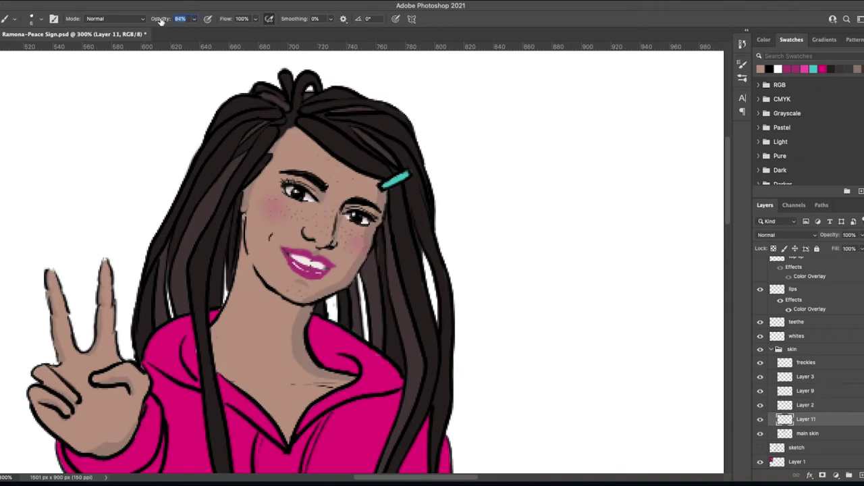
left_click(353, 277)
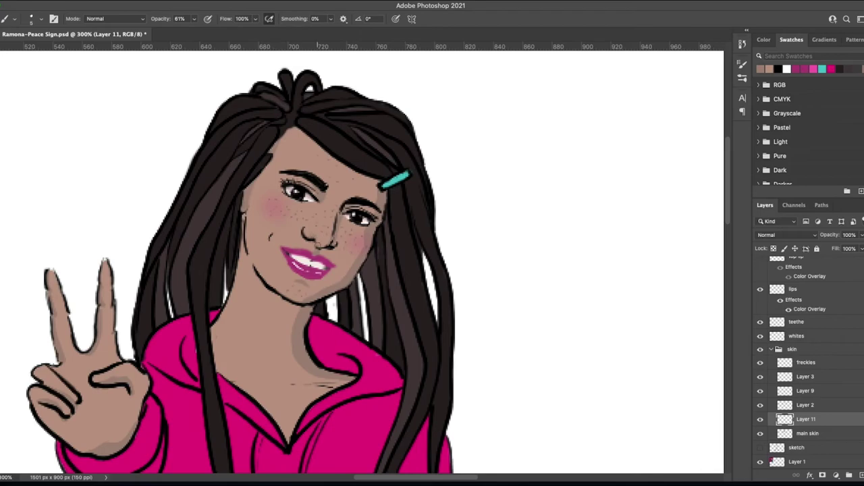
left_click_drag(269, 290, 278, 300)
Move Layer 11 above Layer 2, then return to the LINES line-art layer
key("e")
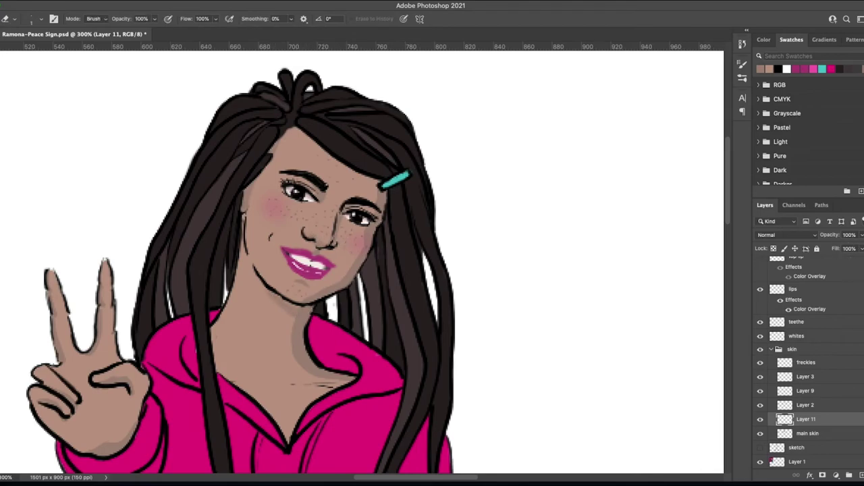
left_click_drag(806, 419, 803, 413)
key("b")
left_click(810, 391)
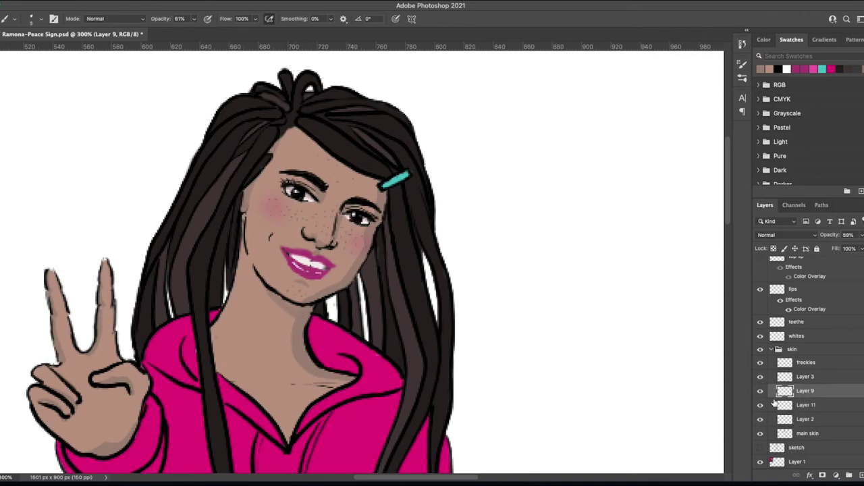
left_click(804, 405)
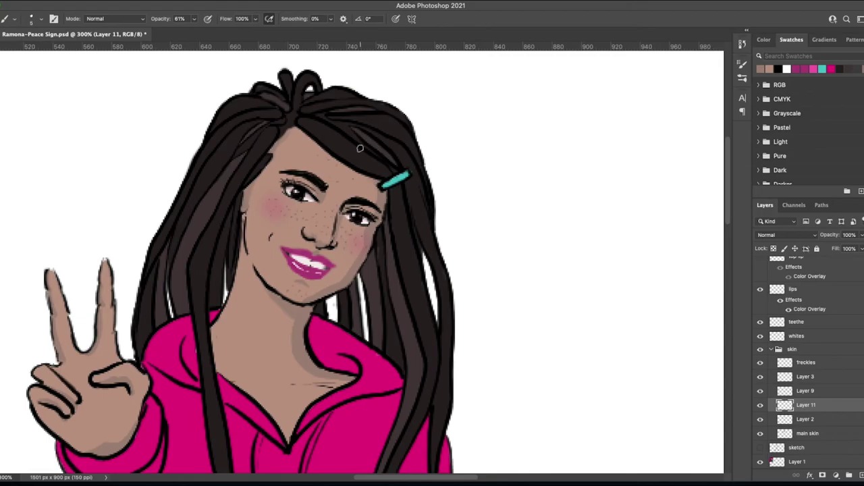
left_click(312, 309, "ctrl")
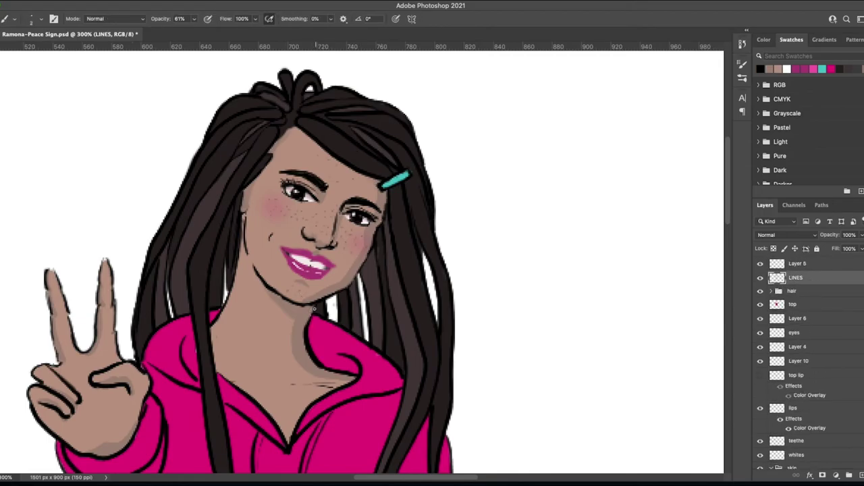
scroll(313, 310, "down", 5)
Create a pants group with a new layer and set the foreground colour to grey #595959
scroll(313, 309, "down", 2)
scroll(313, 309, "down", 3)
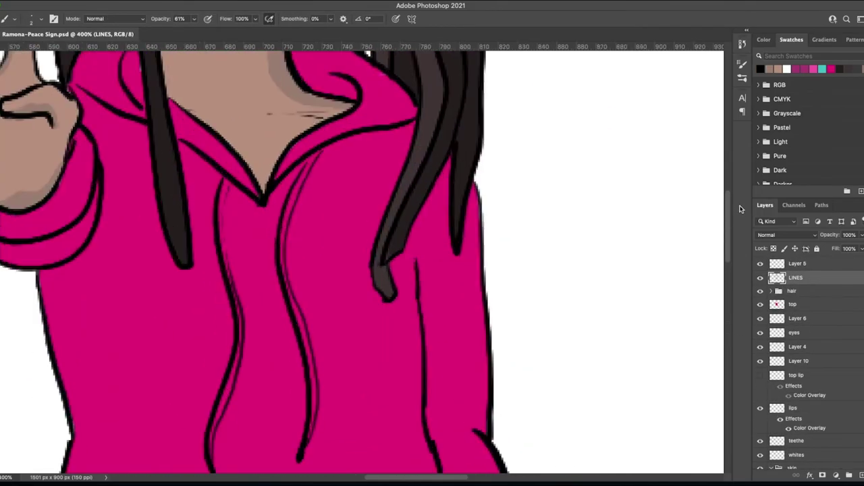
key("ctrl+1")
scroll(733, 270, "down", 2)
scroll(840, 362, "down", 3)
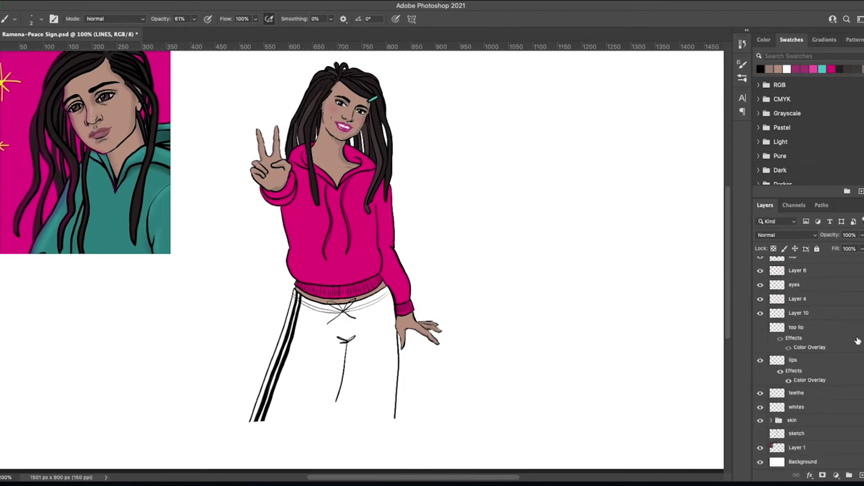
left_click(836, 475)
left_click(849, 476)
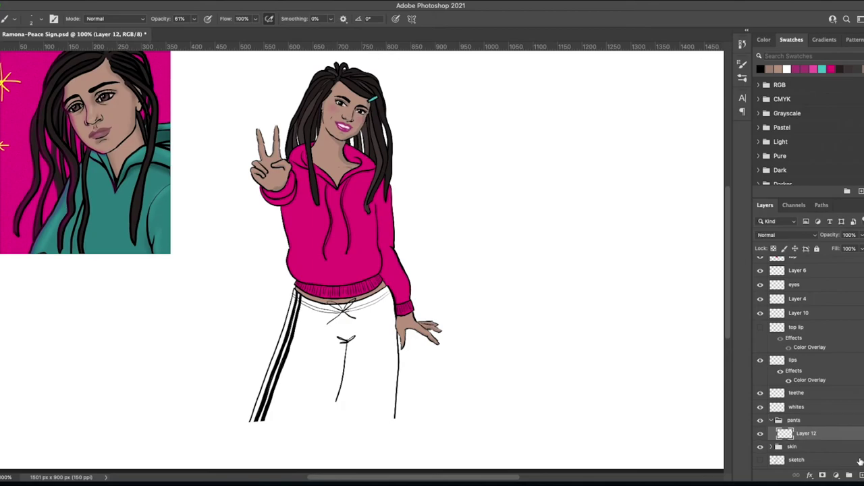
left_click(4, 357)
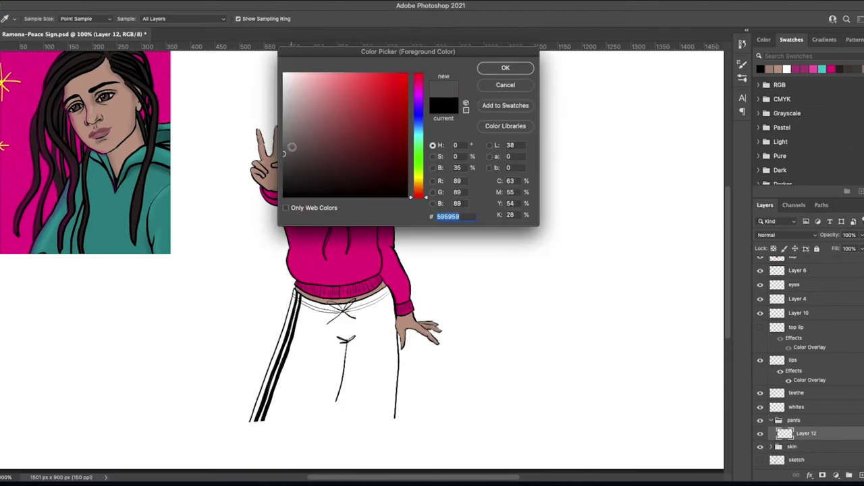
key("Return")
Brush grey over most of the sweatpants at 100% opacity
key("ctrl+plus")
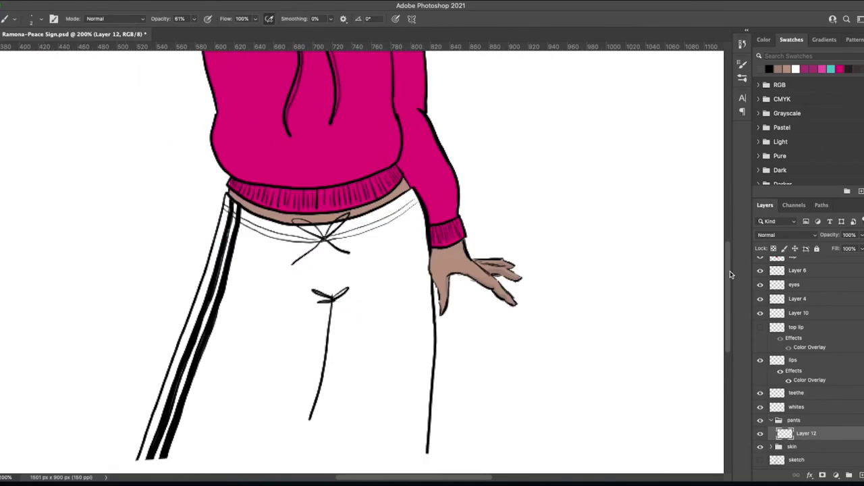
left_click_drag(401, 276, 421, 164)
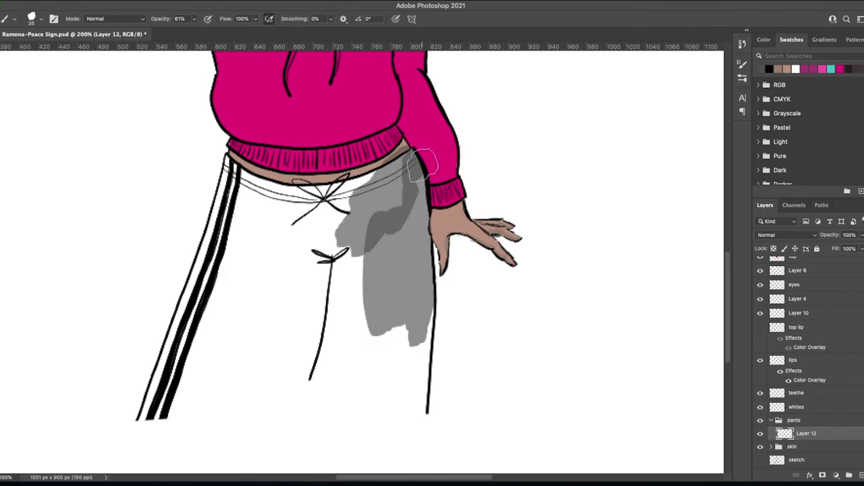
key("ctrl+z")
key("0")
mouse_move(404, 295)
left_mouse_down()
mouse_move(409, 193)
mouse_move(216, 230)
mouse_move(375, 274)
mouse_move(308, 366)
mouse_move(159, 405)
left_mouse_up()
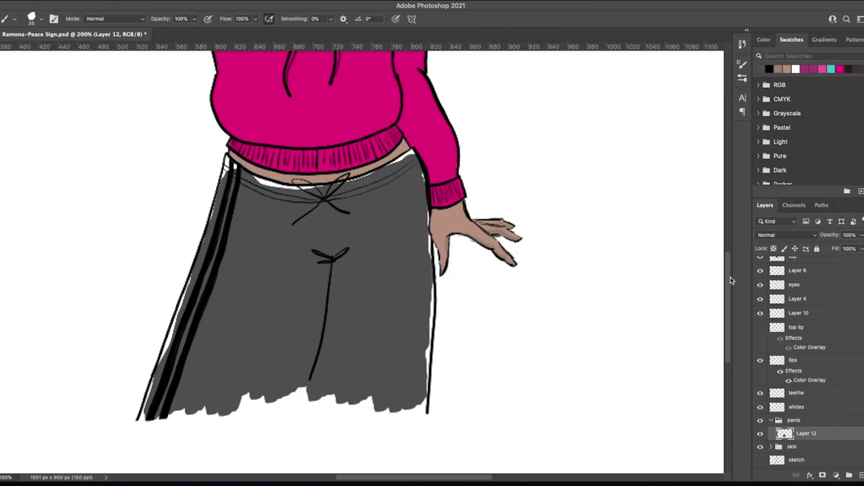
Fill the remaining pants edge gaps grey and extend the leg line to the hem on LINES
scroll(401, 347, "up", 2)
key("bracketleft")
key("bracketleft")
key("bracketleft")
left_click_drag(430, 315, 424, 443)
mouse_move(165, 364)
left_mouse_down()
mouse_move(142, 452)
mouse_move(200, 282)
left_mouse_up()
mouse_move(212, 253)
left_mouse_down()
mouse_move(248, 213)
mouse_move(320, 222)
mouse_move(415, 185)
left_mouse_up()
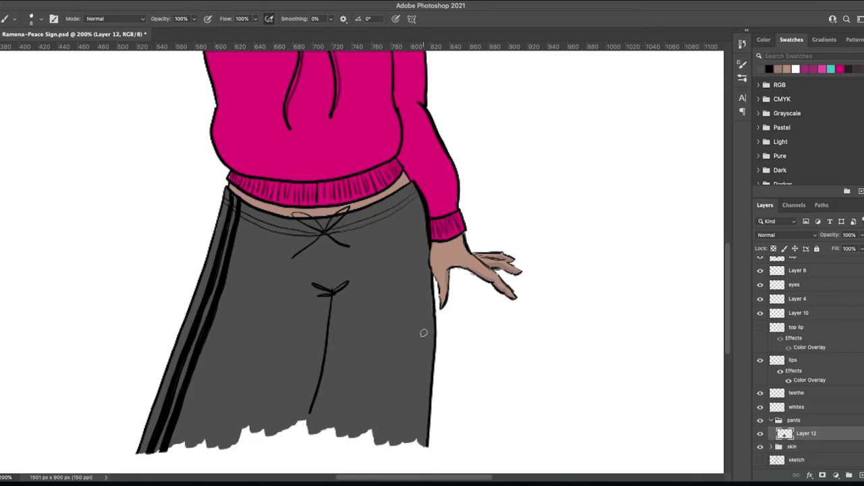
left_click(327, 375, "ctrl")
left_click_drag(312, 407, 301, 440)
Add Layer 13 and paint a dark shadow down the pants' right edge with a size-10 brush
key("e")
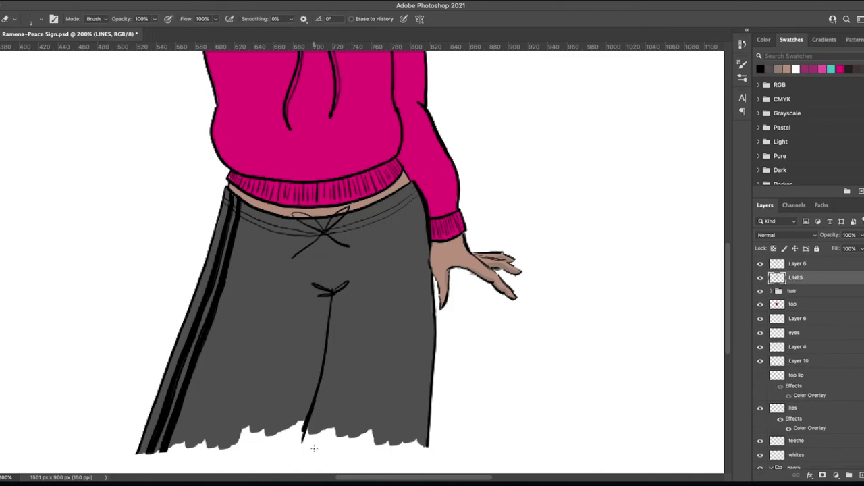
left_click(415, 314, "ctrl")
key("b")
mouse_move(728, 269)
left_mouse_down()
mouse_move(728, 201)
mouse_move(728, 297)
left_mouse_up()
key("bracketleft")
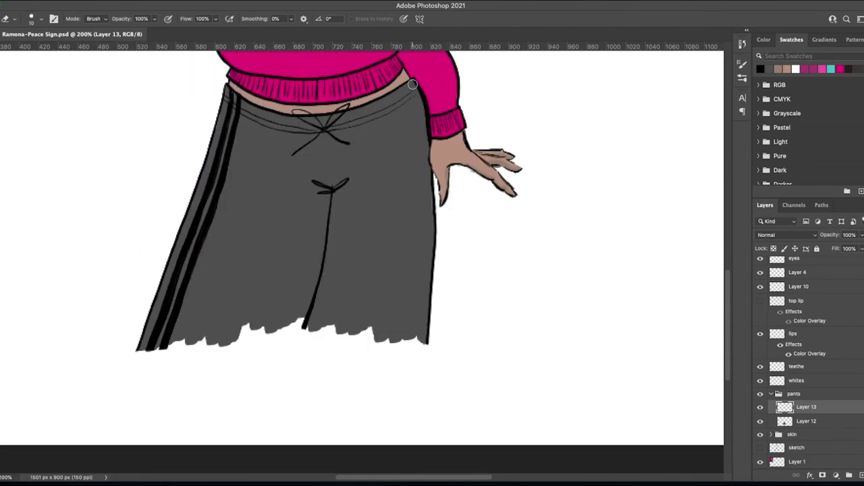
key("b")
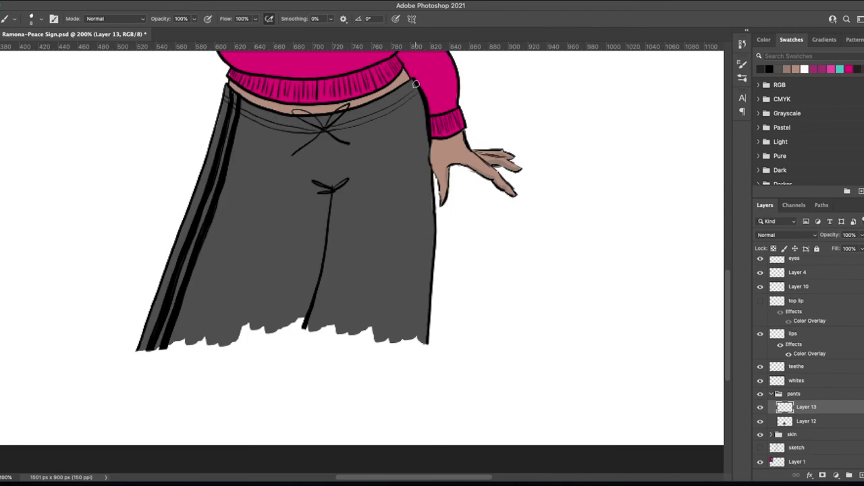
left_click_drag(416, 88, 424, 350)
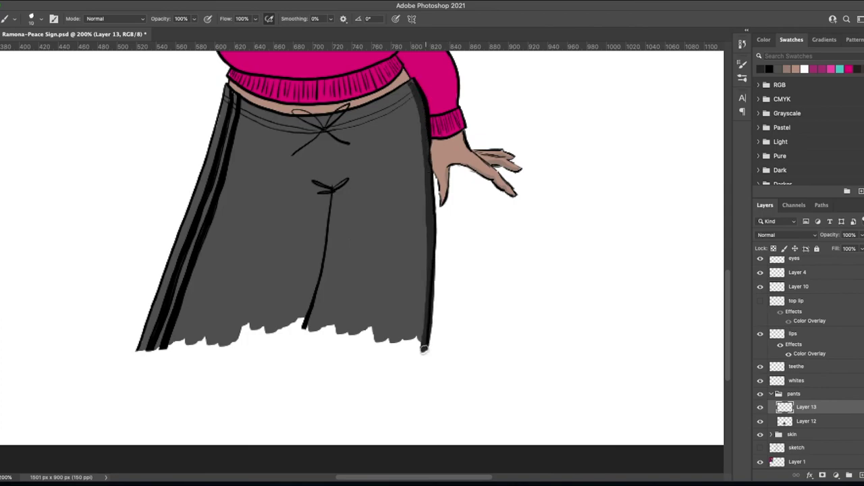
Set the shadow layer to 49% opacity, erase its stray tip at the hem, and expand the skin group
key("4")
key("9")
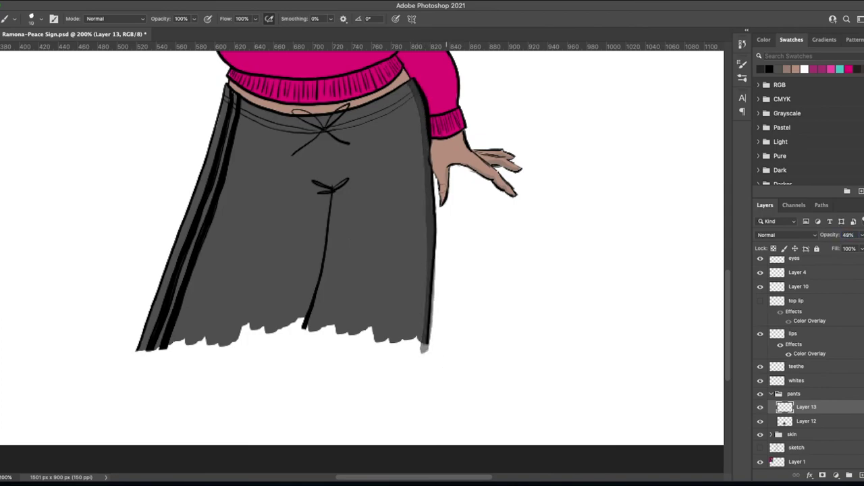
key("e")
left_click_drag(442, 248, 422, 350)
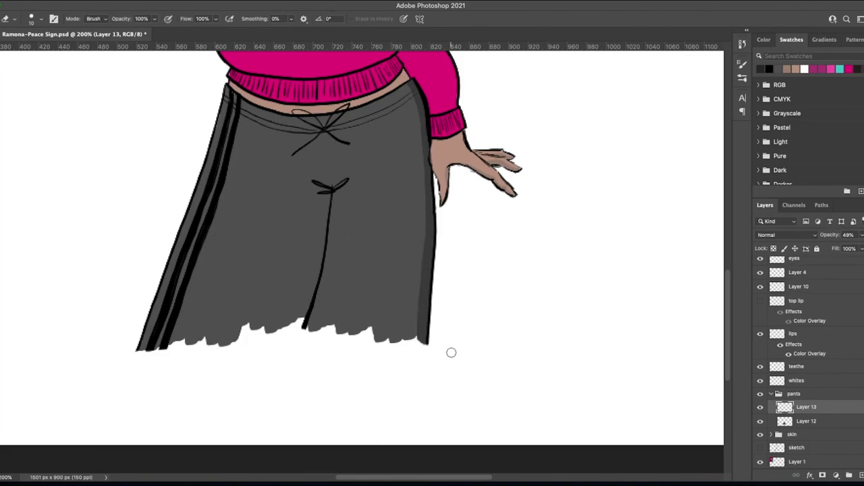
scroll(804, 405, "down", 1)
left_click(772, 421)
scroll(803, 378, "down", 6)
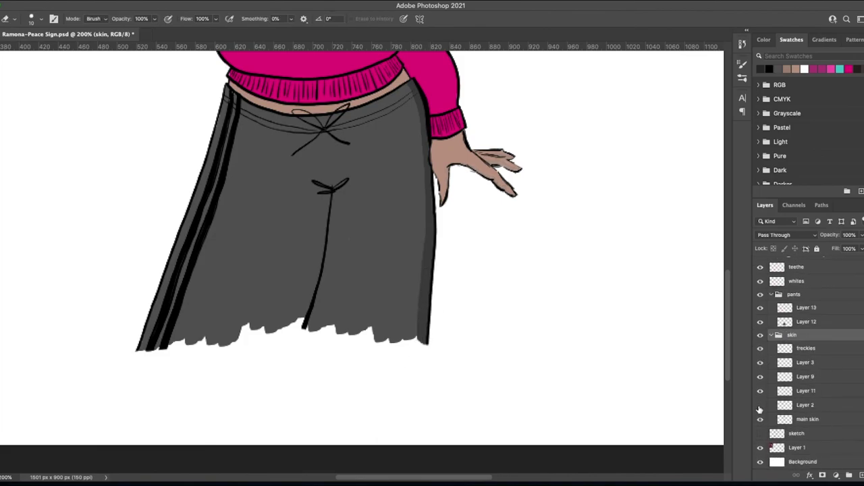
Add a new layer above main skin in the skin group and brush on sampled pink
left_click(805, 405)
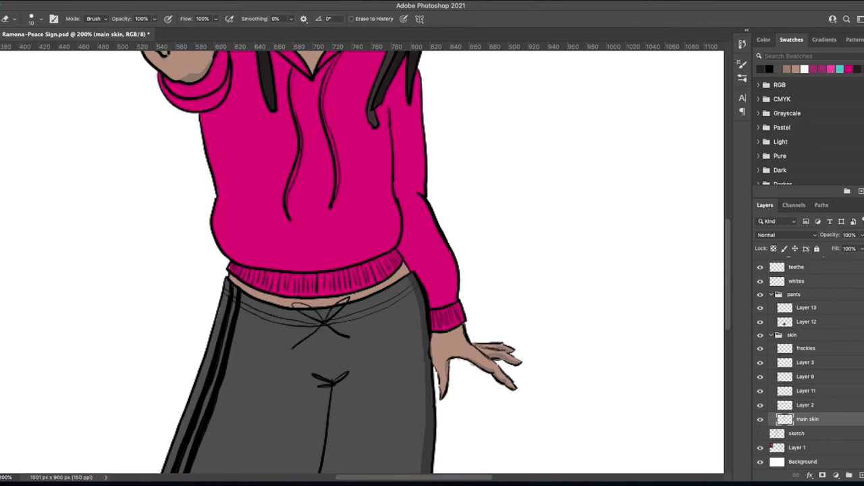
key("b")
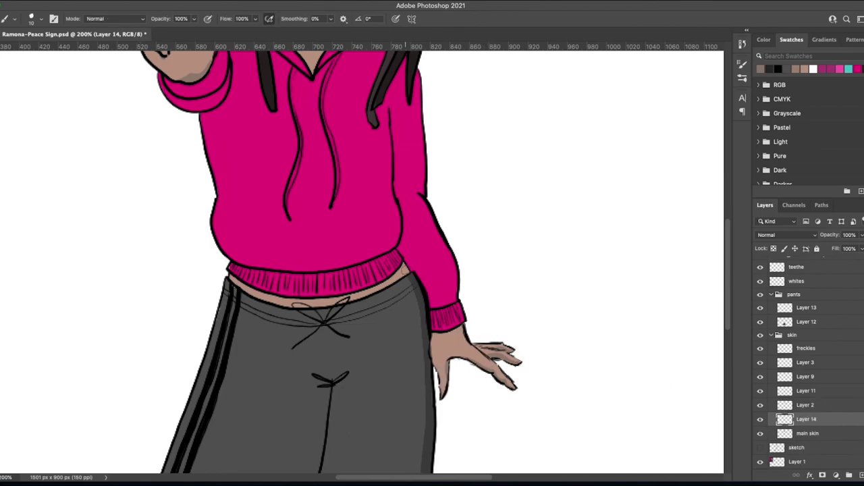
key("ctrl+shift+alt+n")
left_click(412, 115, "alt")
left_click_drag(726, 273, 726, 227)
Toggle between eraser and brush, then save the document
key("e")
key("b")
key("ctrl+s")
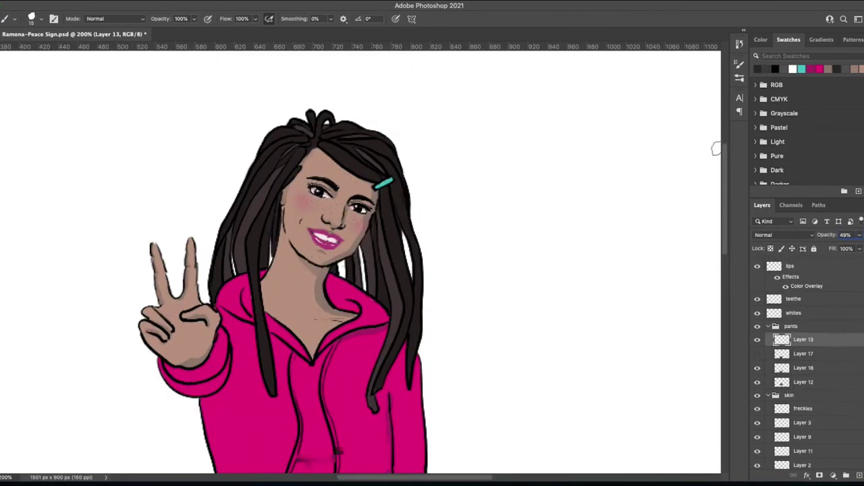
Zoom out and hide the reference portrait layer
key("ctrl+minus")
key("ctrl+minus")
scroll(810, 372, "down", 3)
left_click(758, 448)
On a new background layer, lasso a blob behind the figure and fill it teal
key("ctrl+shift+alt+n")
key("l")
left_click_drag(492, 200, 486, 203)
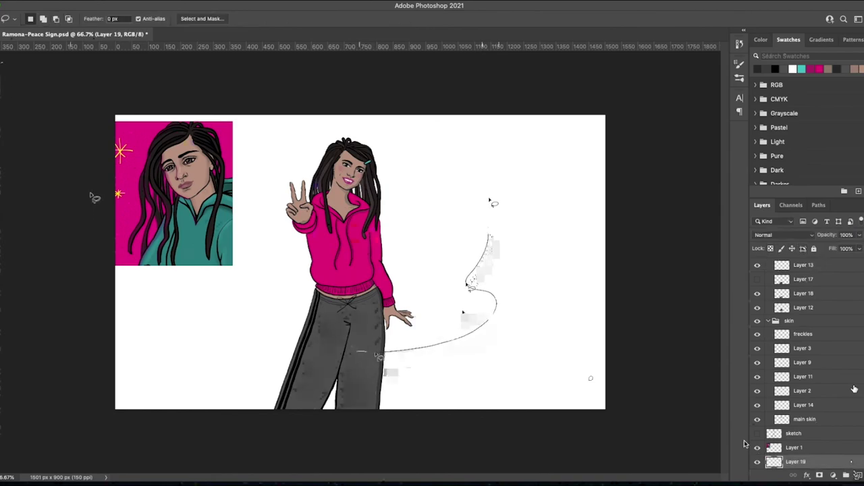
key("g")
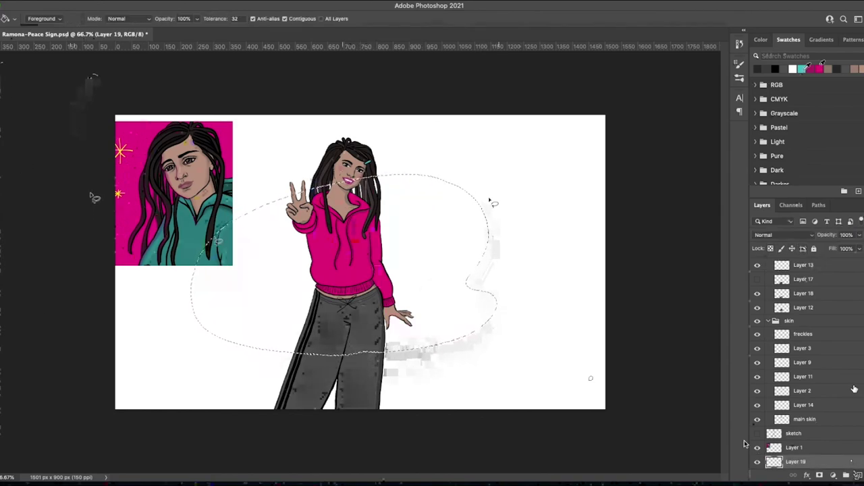
left_click(413, 266)
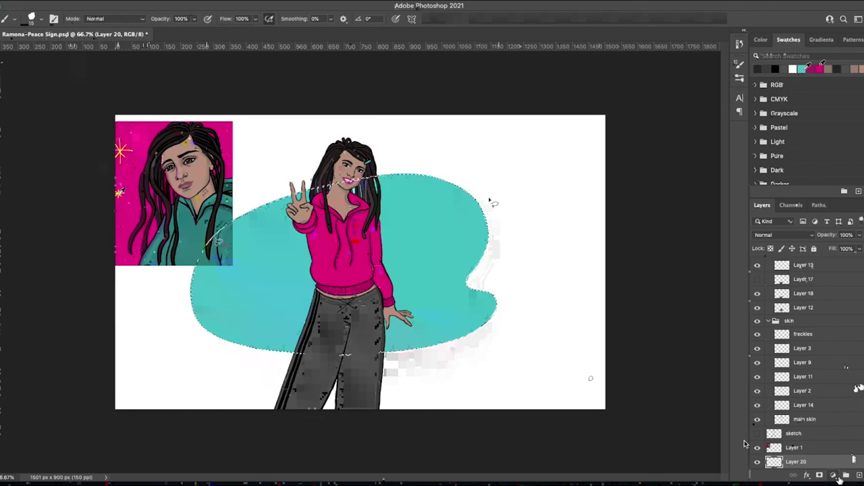
key("ctrl+1")
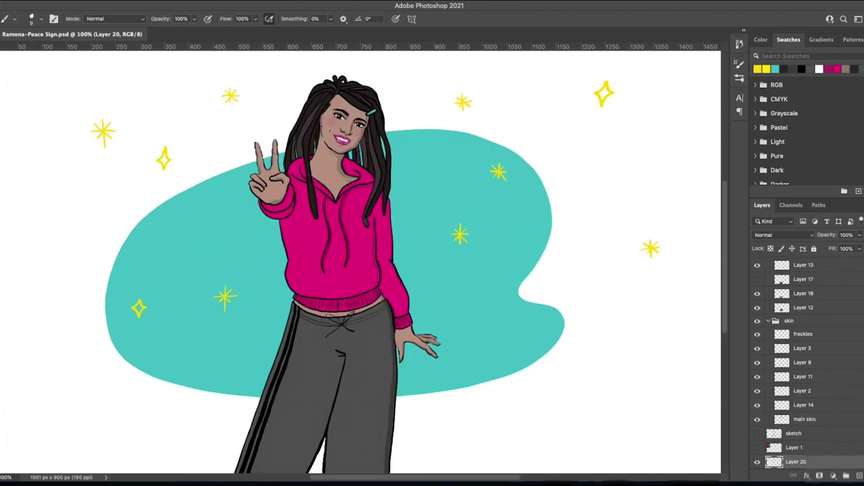
key("e")
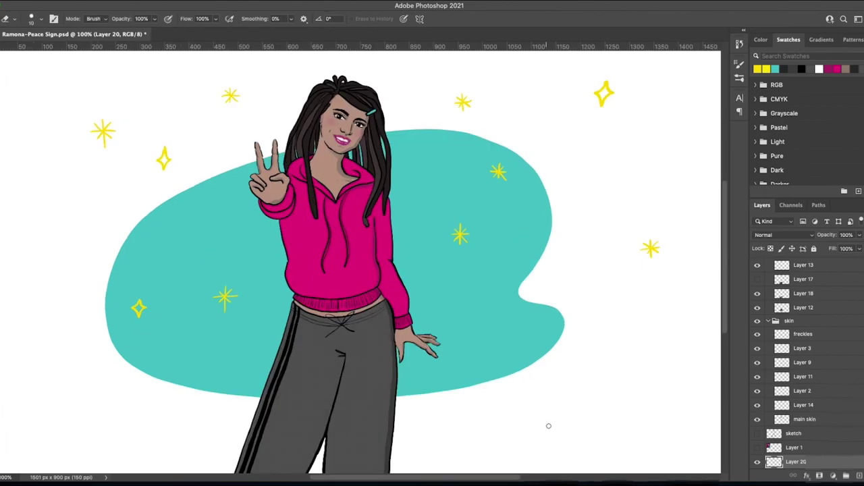